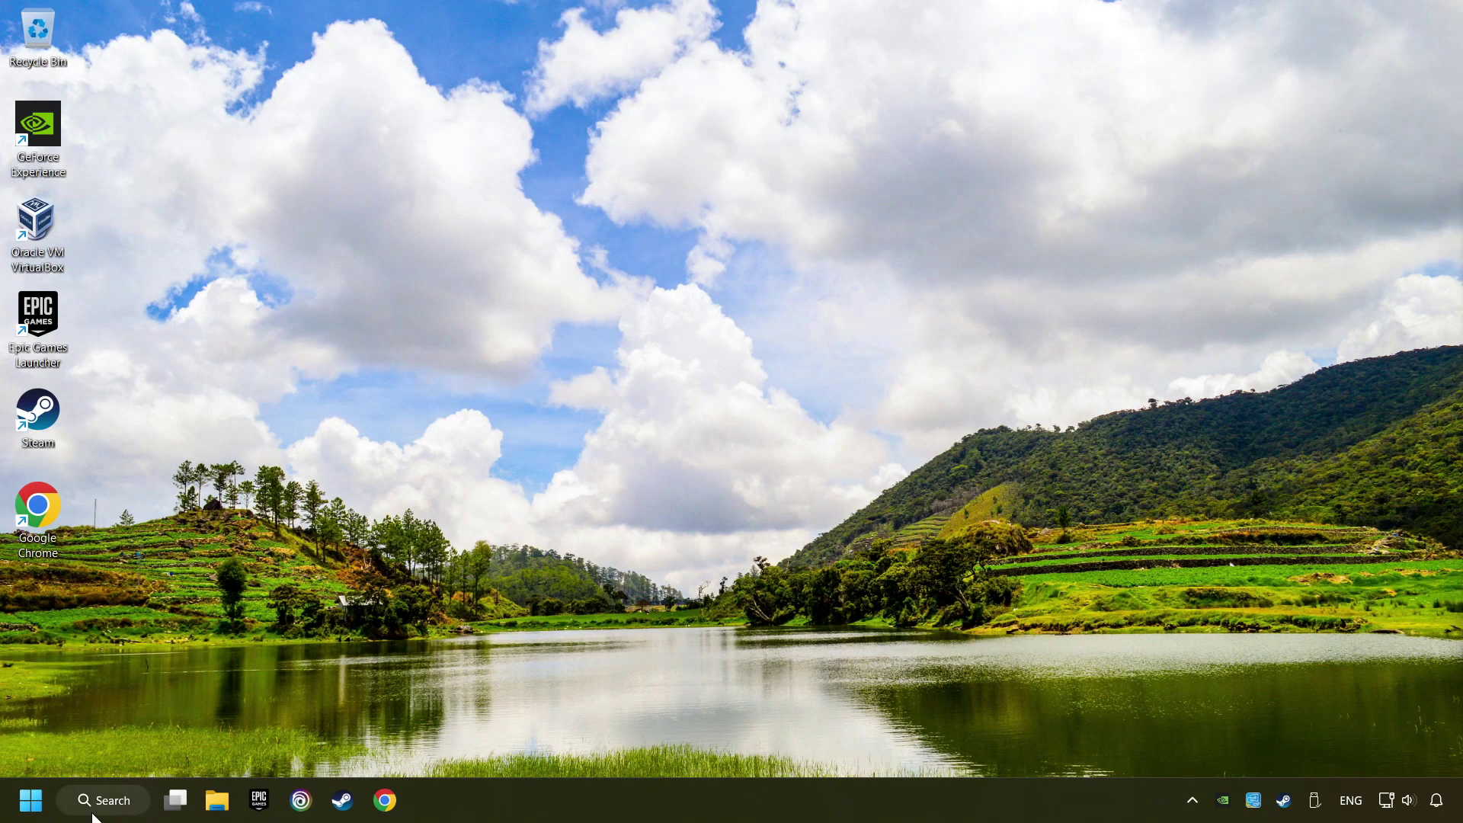
- Find and open Device Manager through Windows search, then move its window toward the middle of the desktop
left_click(122, 805)
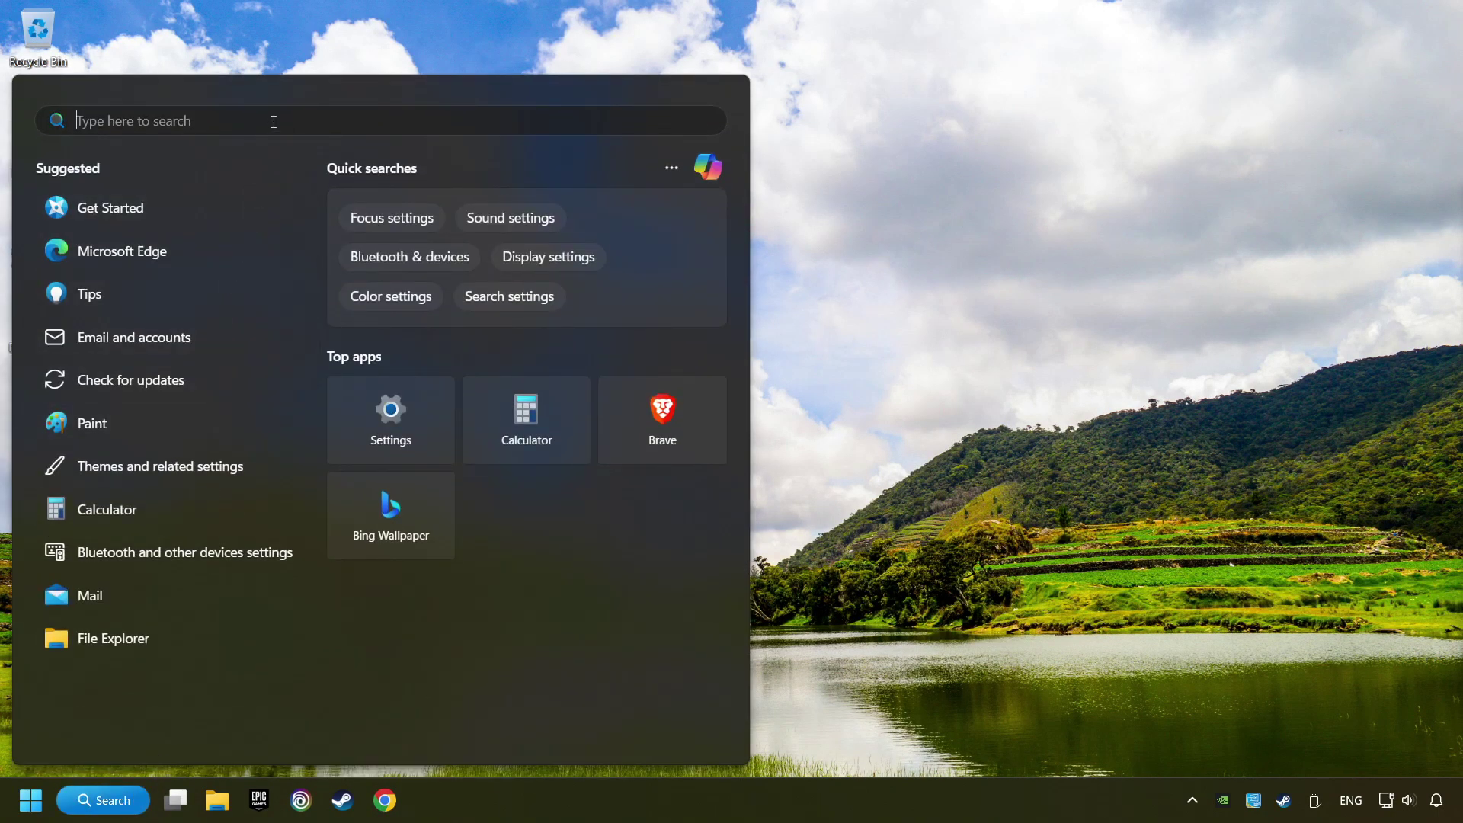
type("device manager")
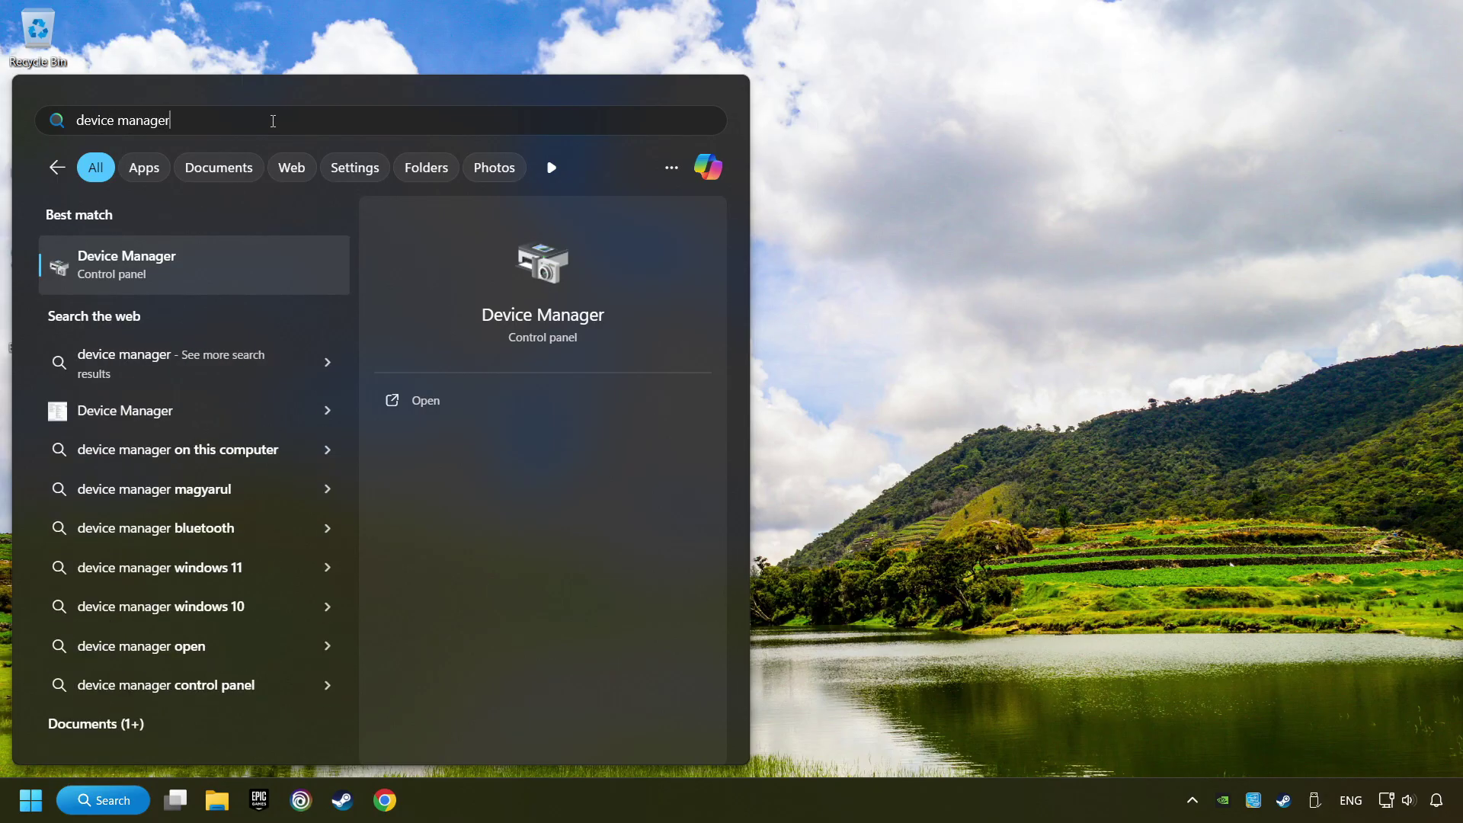
left_click(290, 267)
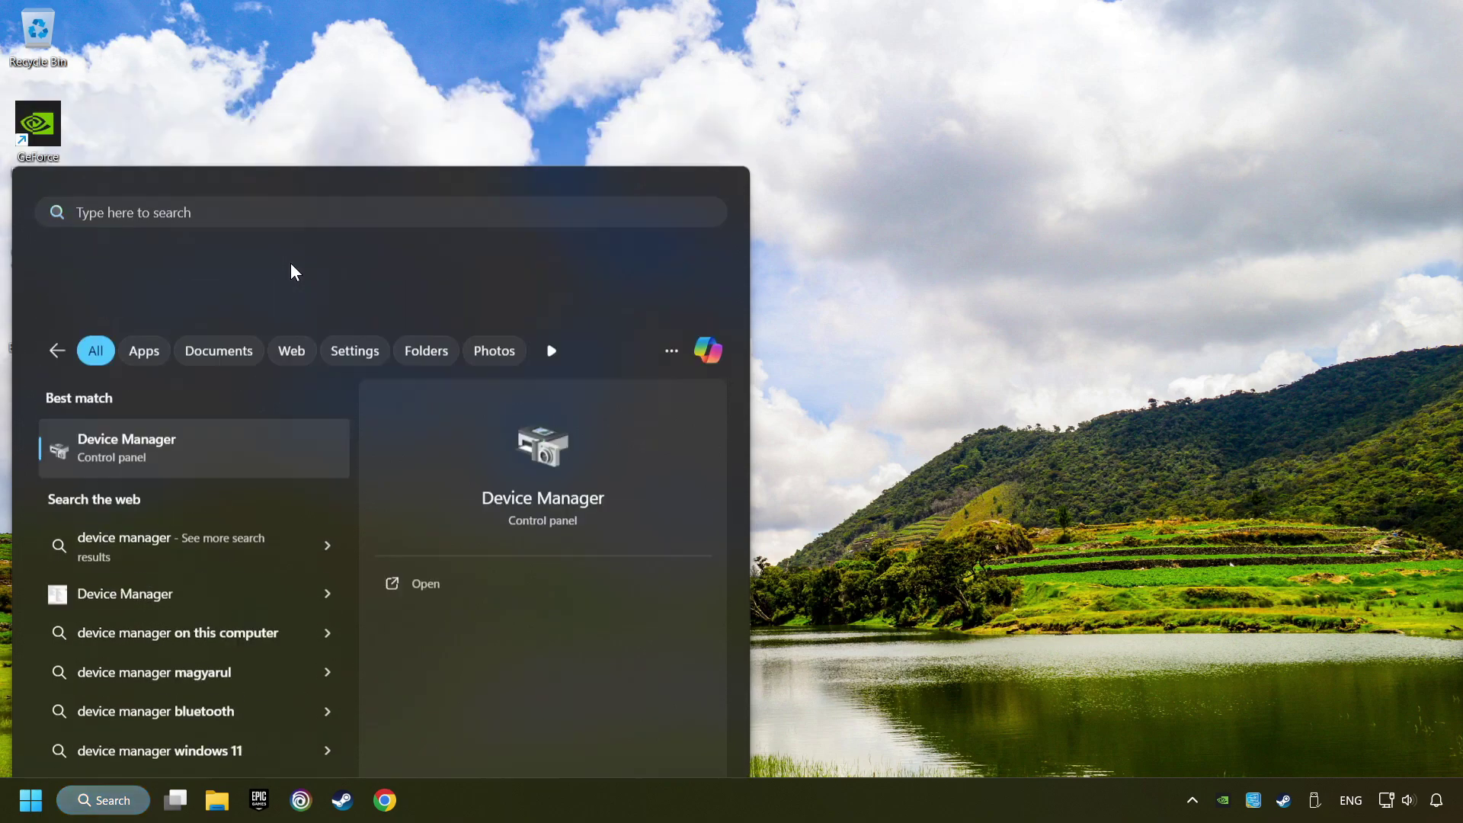
left_click_drag(289, 61, 537, 153)
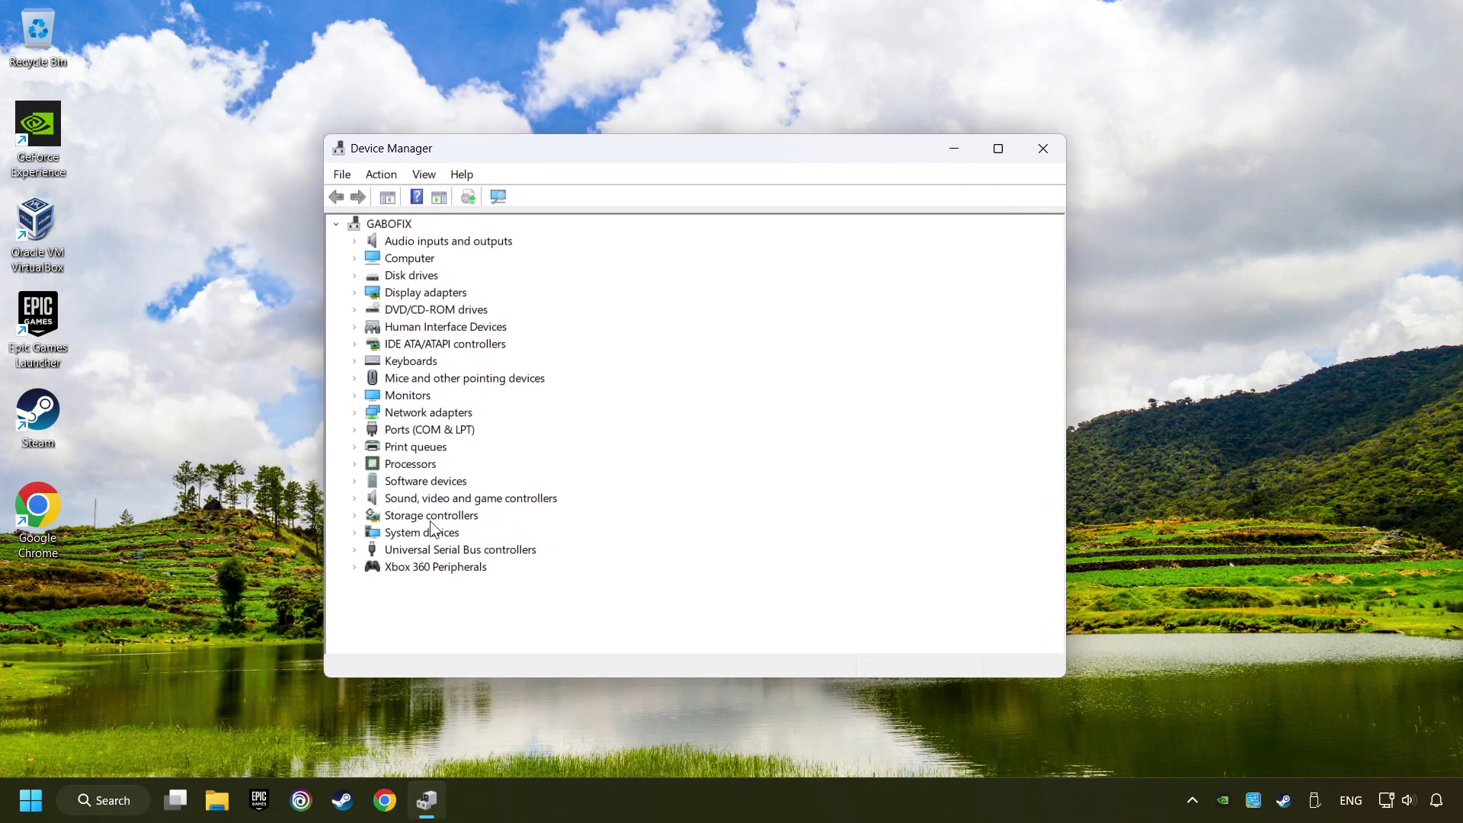
- Disable the Xbox 360 Controller for Windows under Xbox 360 Peripherals and accept the computer restart
left_click(397, 563)
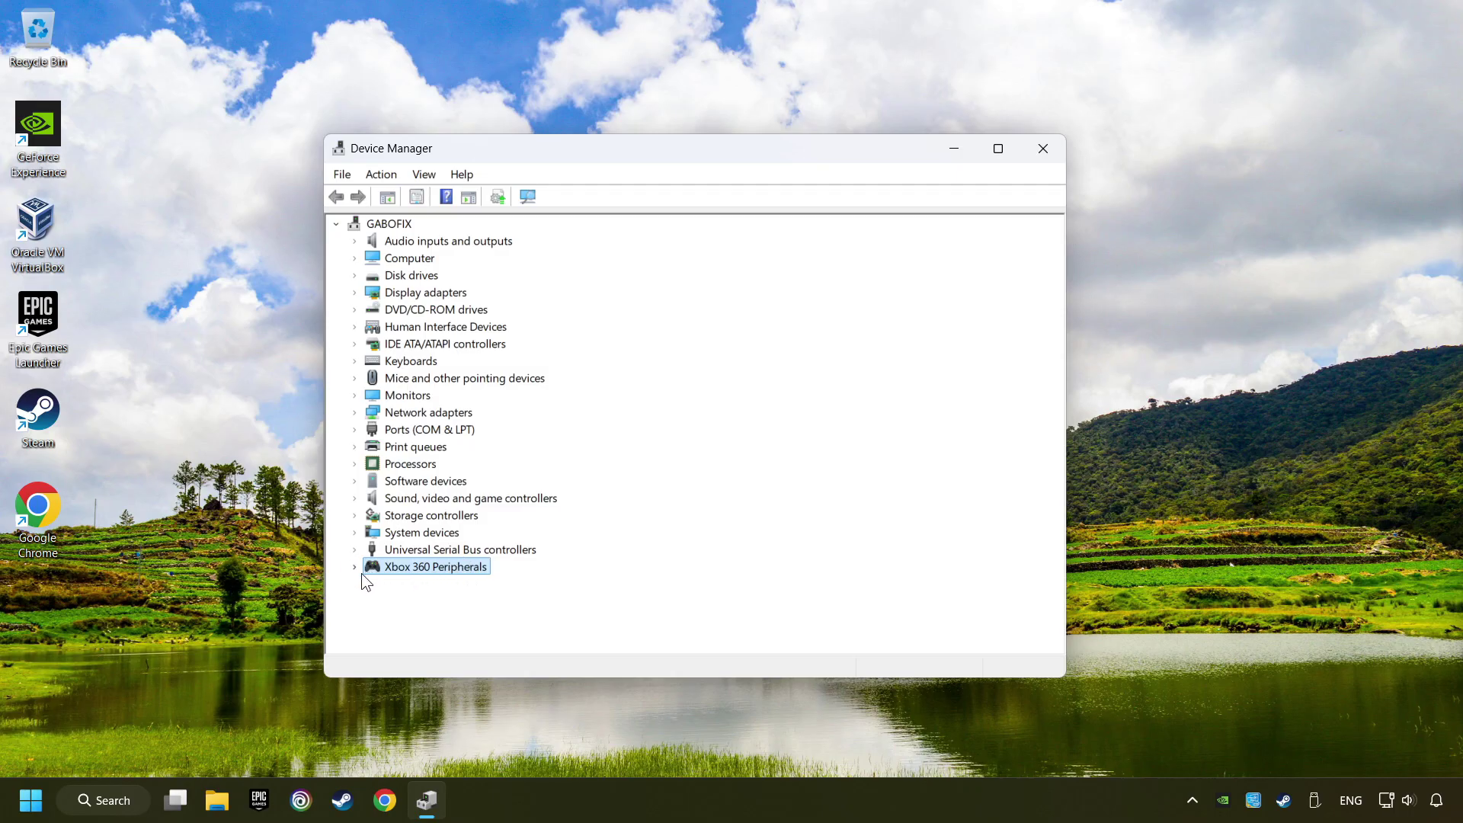
left_click(355, 568)
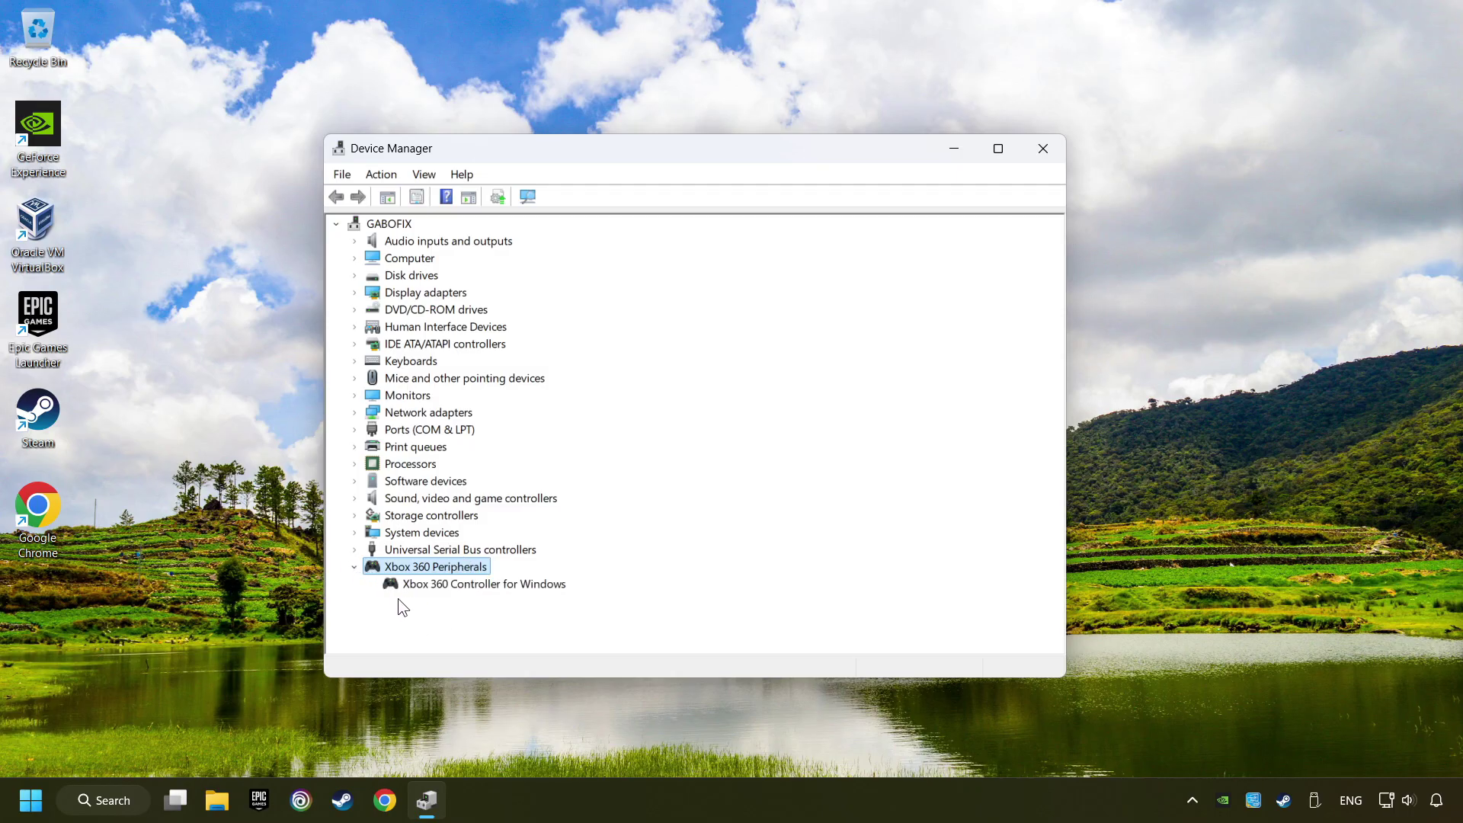
left_click(494, 588)
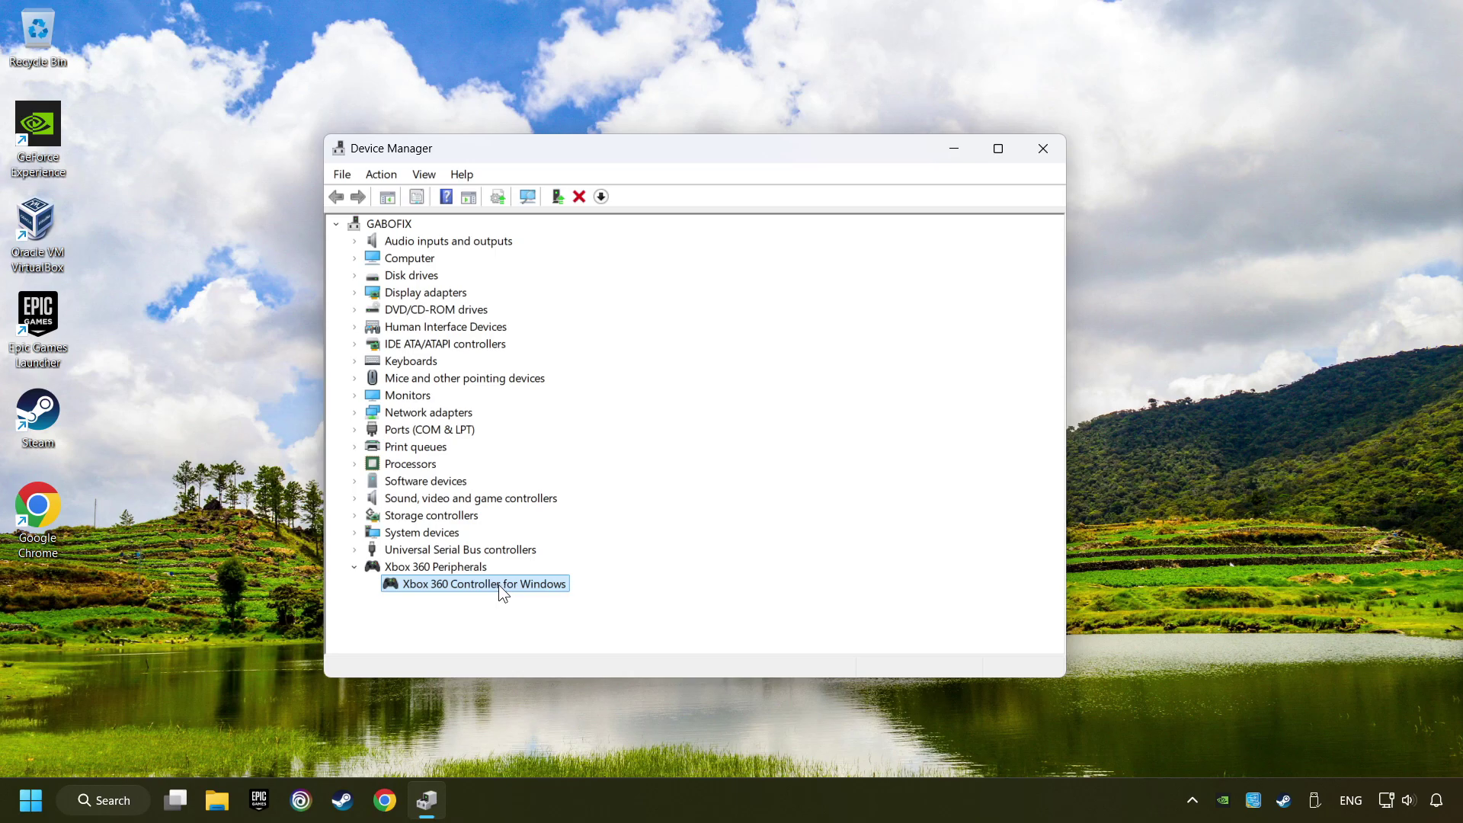
right_click(510, 587)
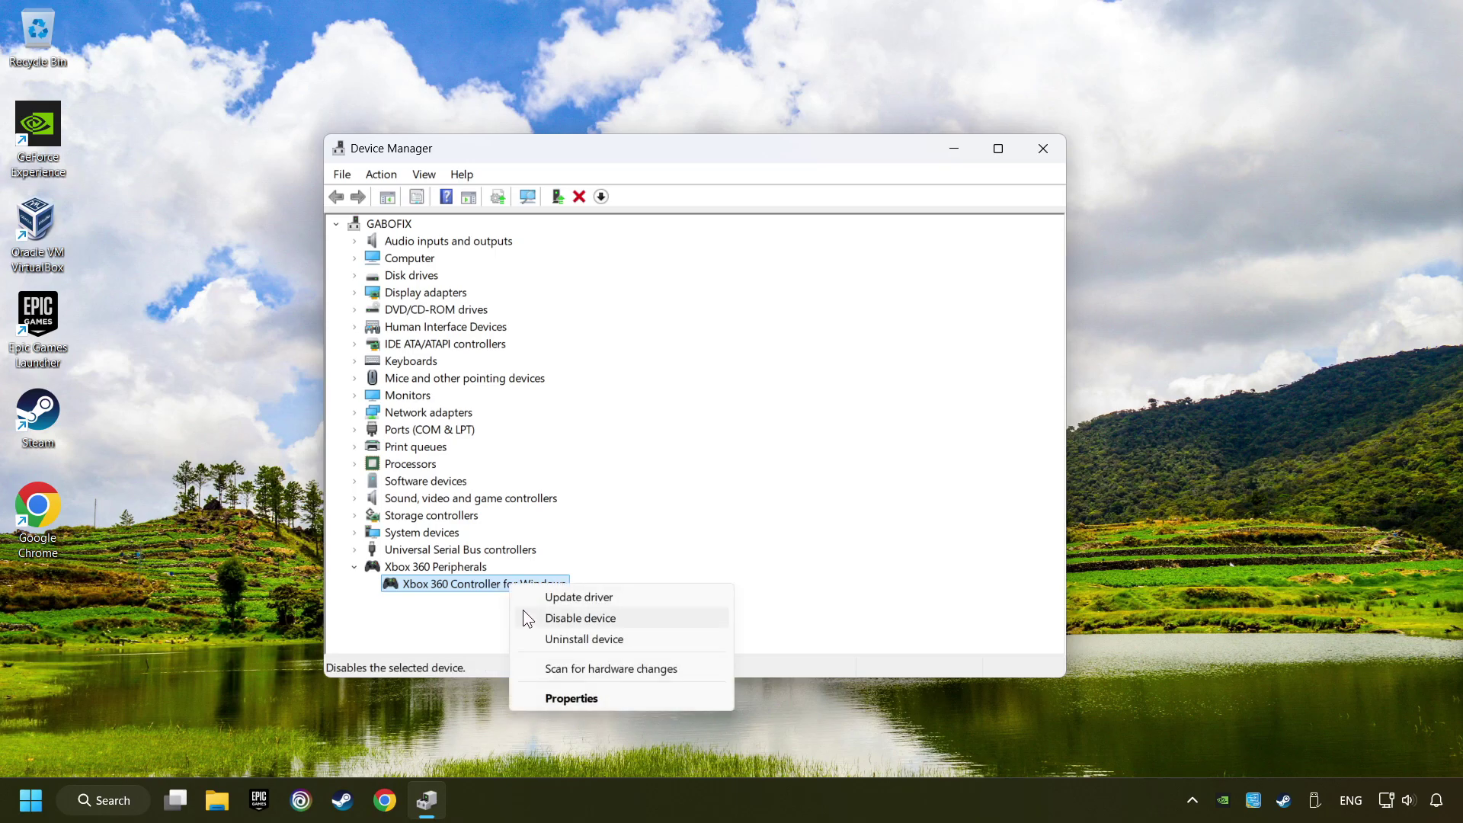
left_click(634, 618)
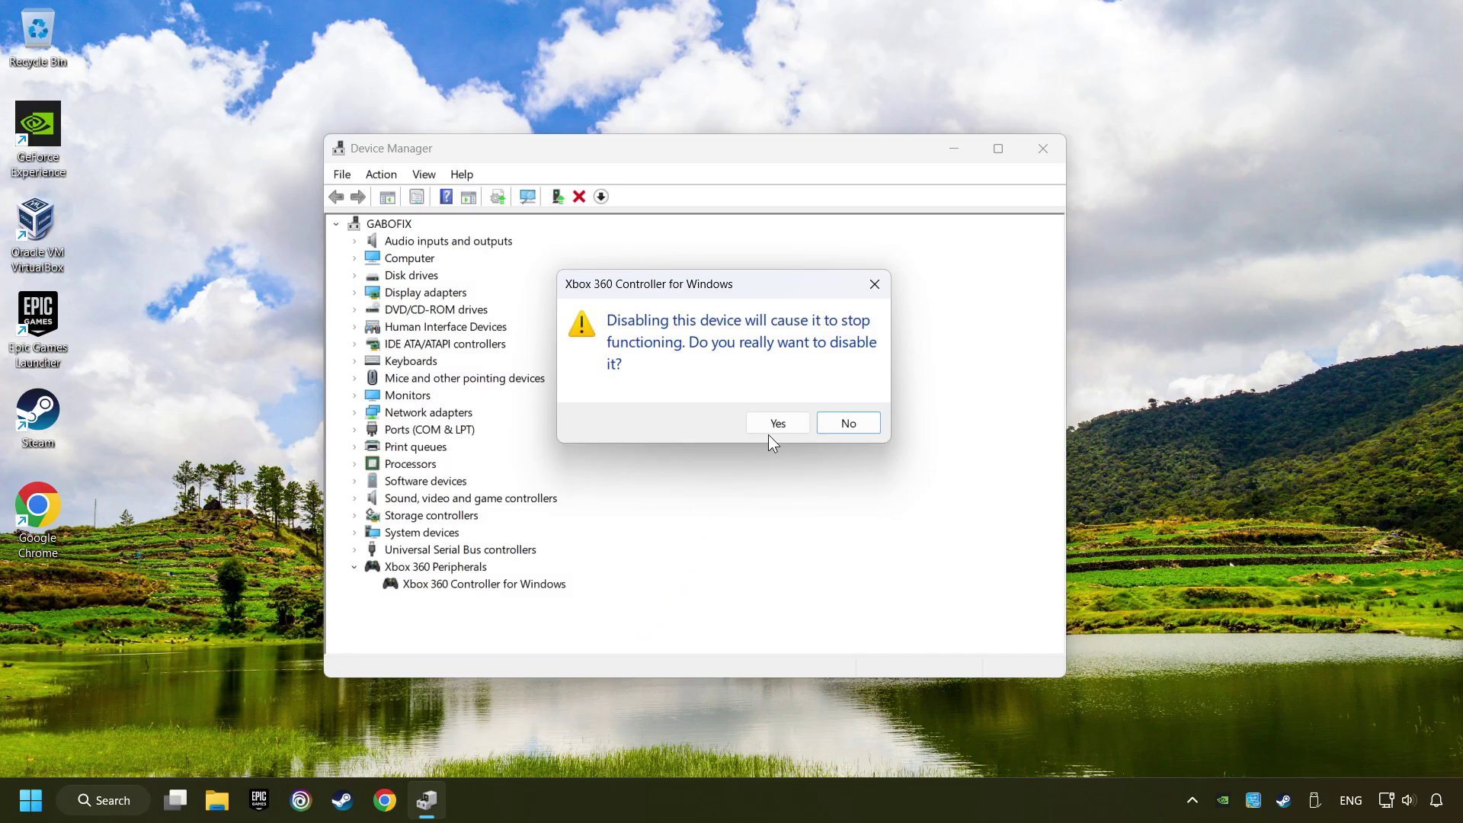
left_click(778, 423)
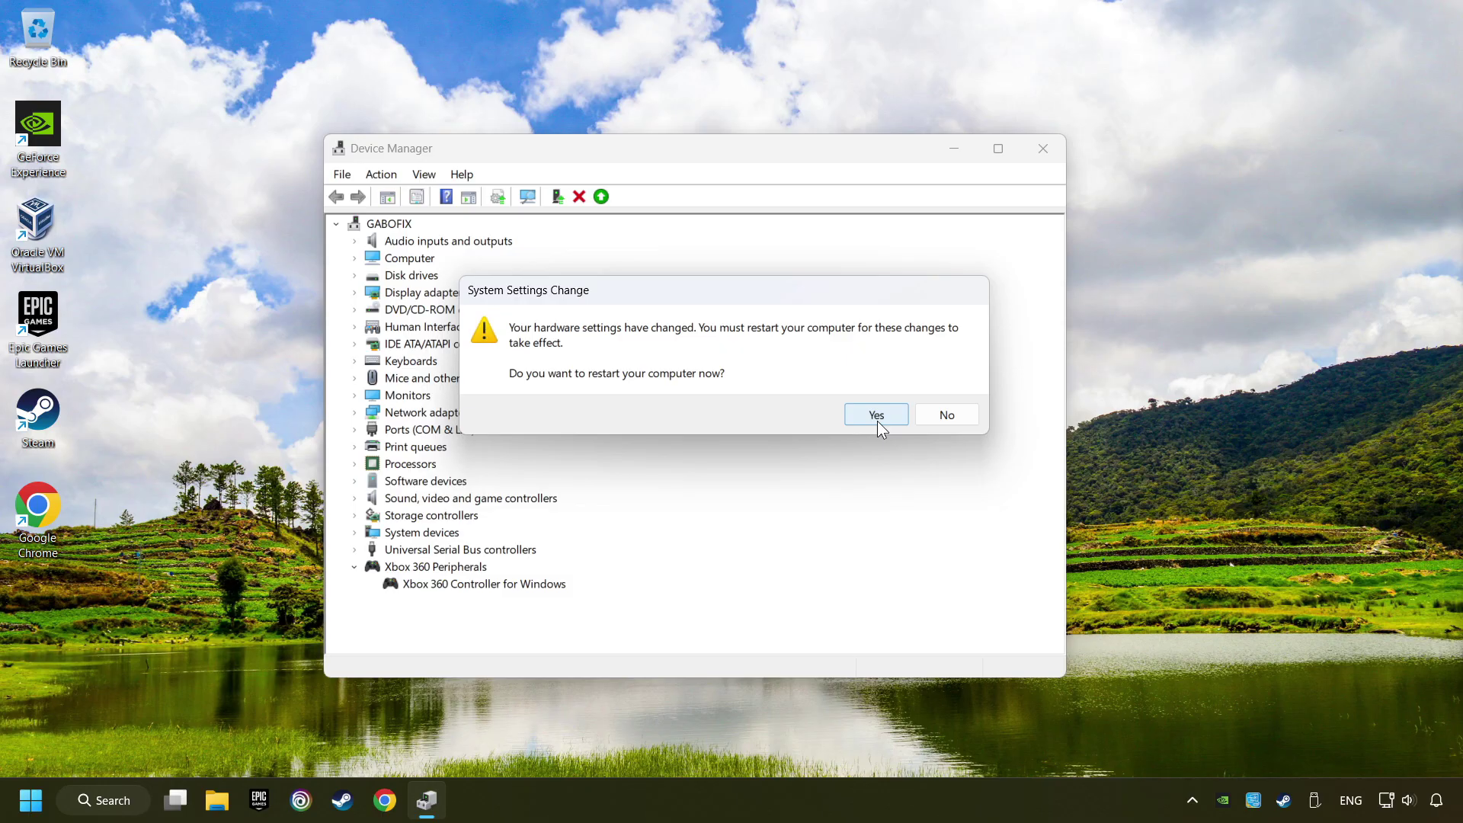
left_click(878, 418)
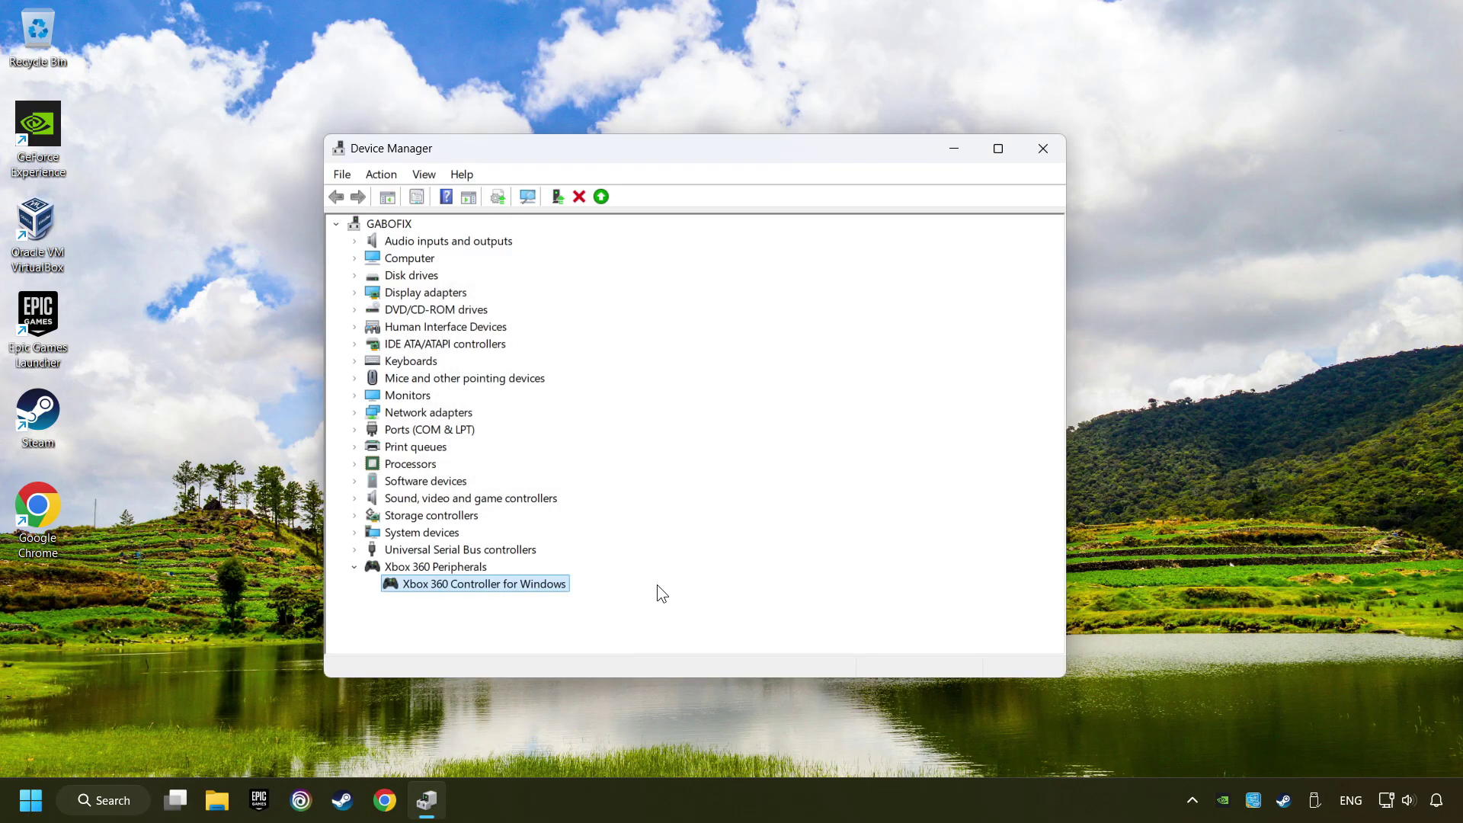
- Enable the Xbox 360 Controller for Windows device again
right_click(515, 586)
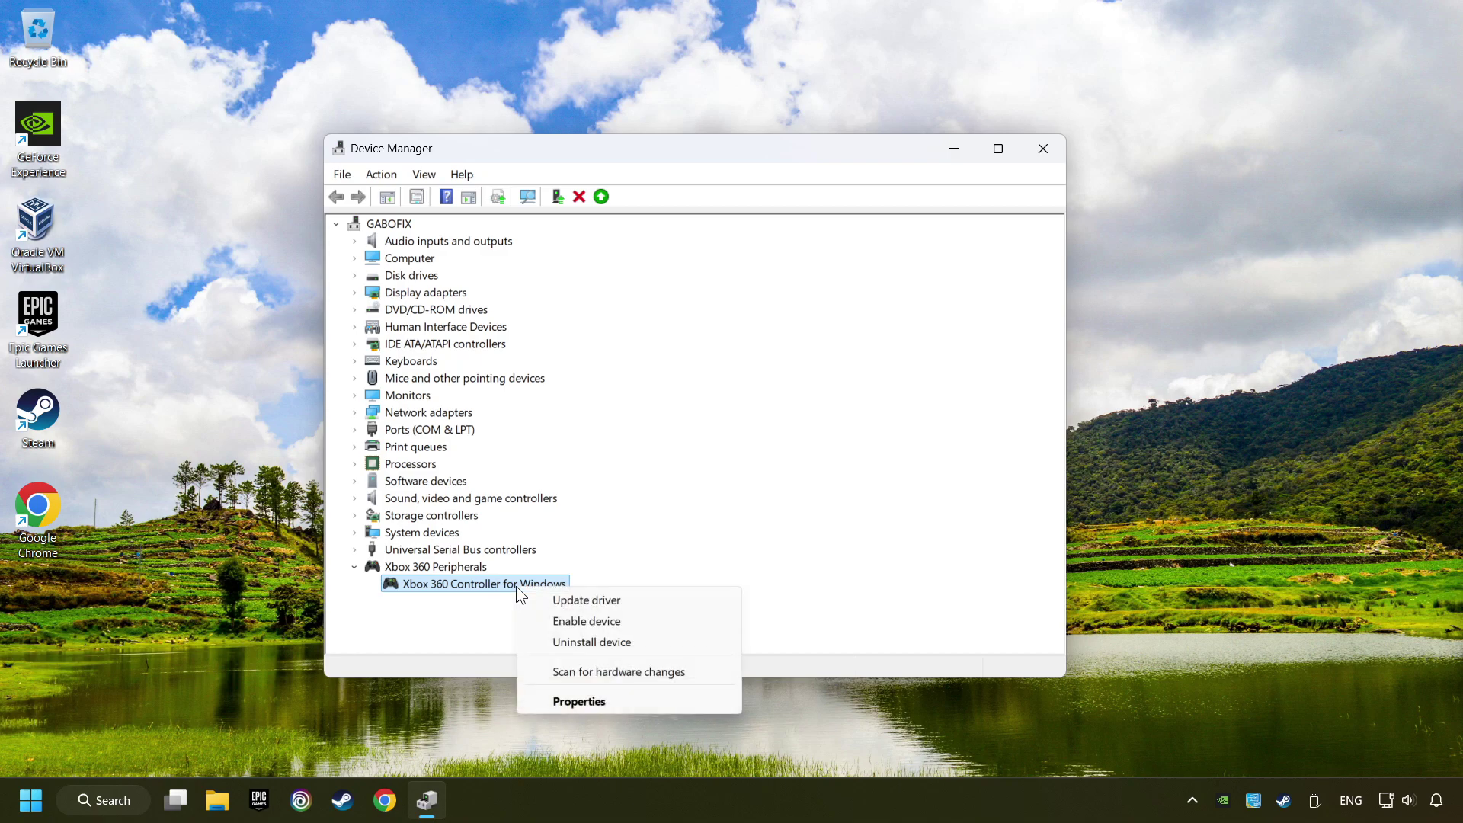
left_click(631, 623)
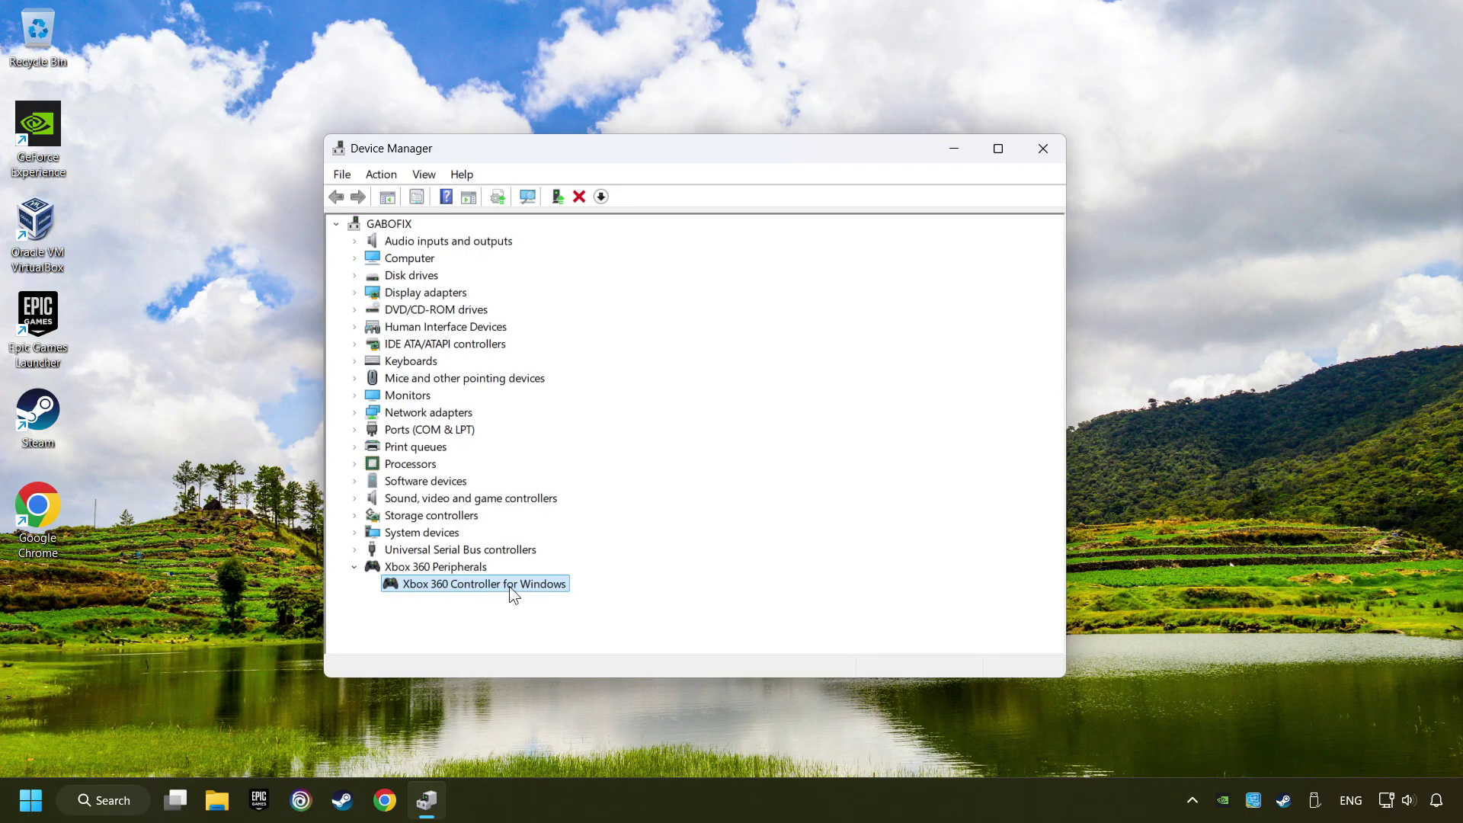
- Update the Xbox 360 controller's driver manually, installing the first Xbox 360 Controller for Windows model from the list of available drivers
right_click(509, 587)
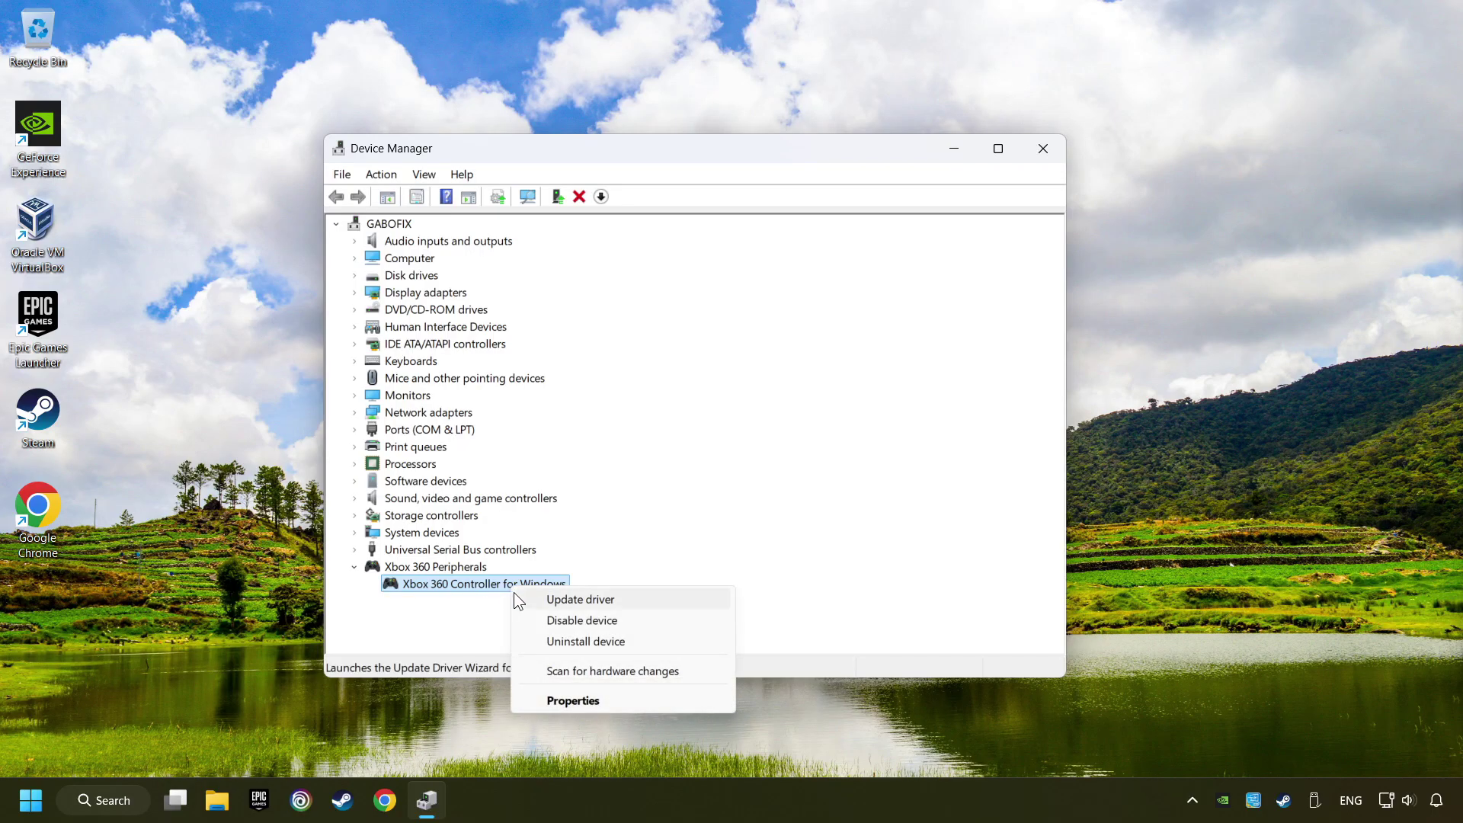
left_click(649, 600)
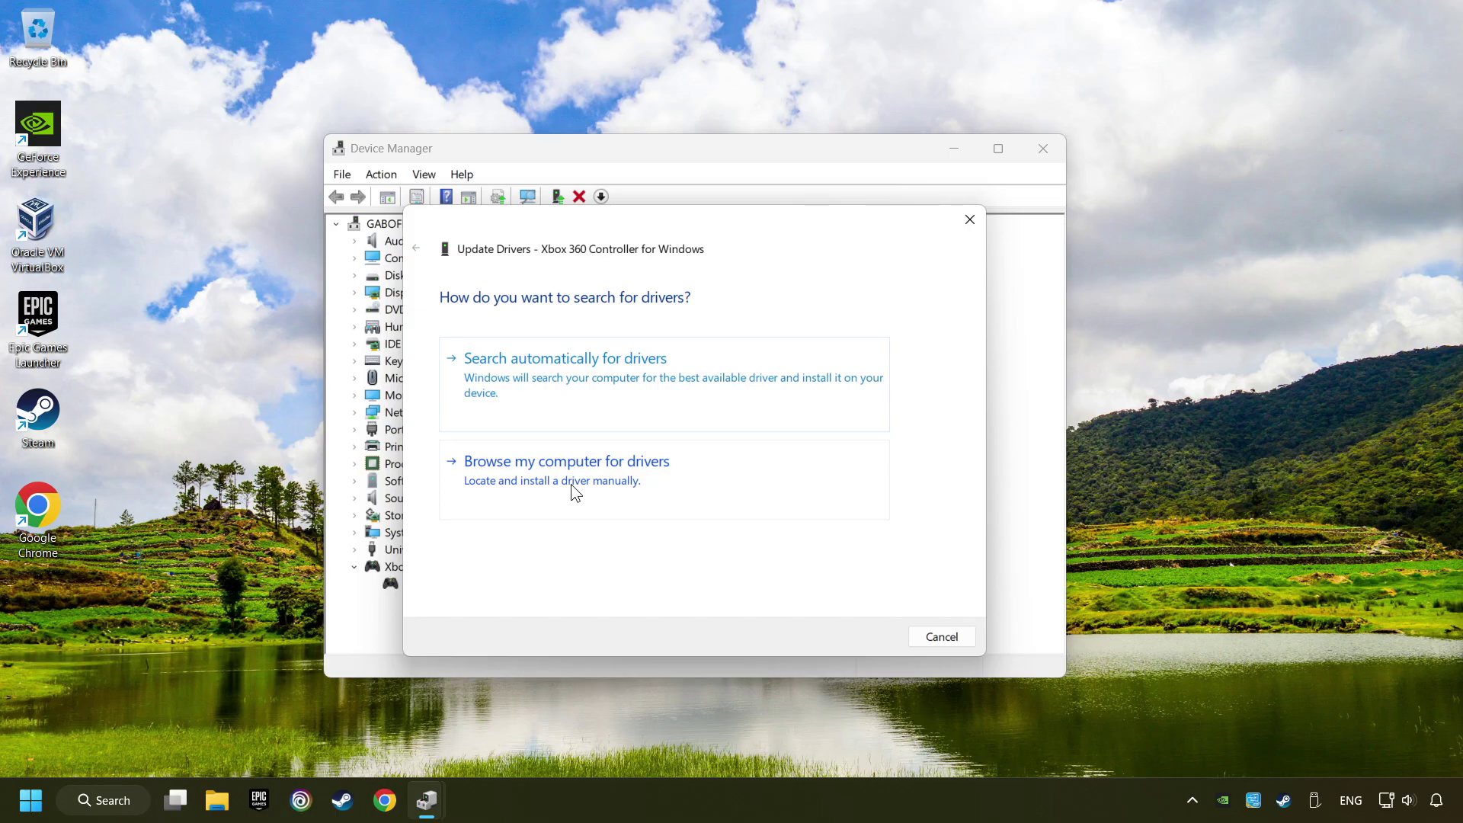
left_click(572, 485)
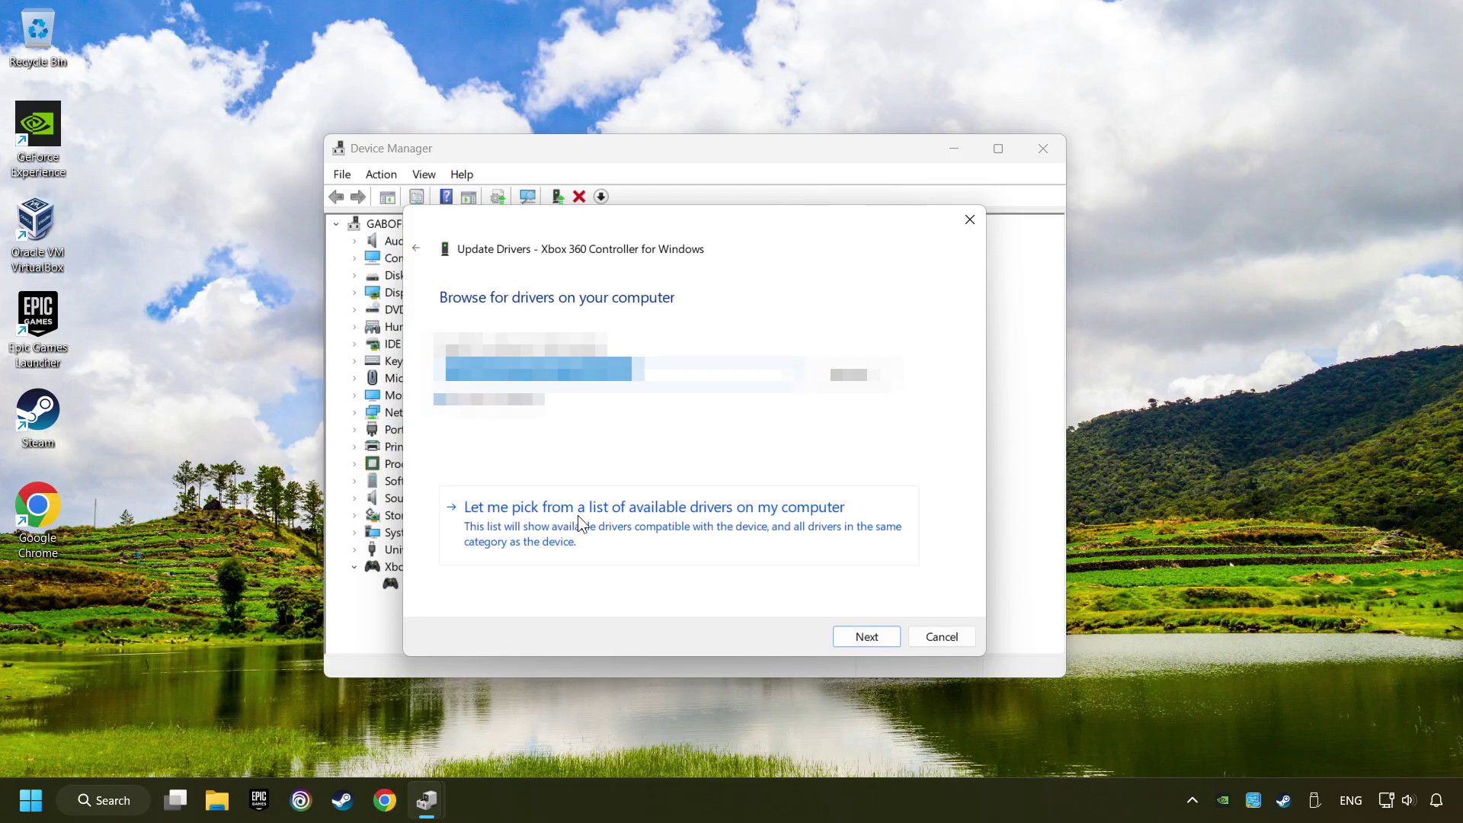
left_click(674, 519)
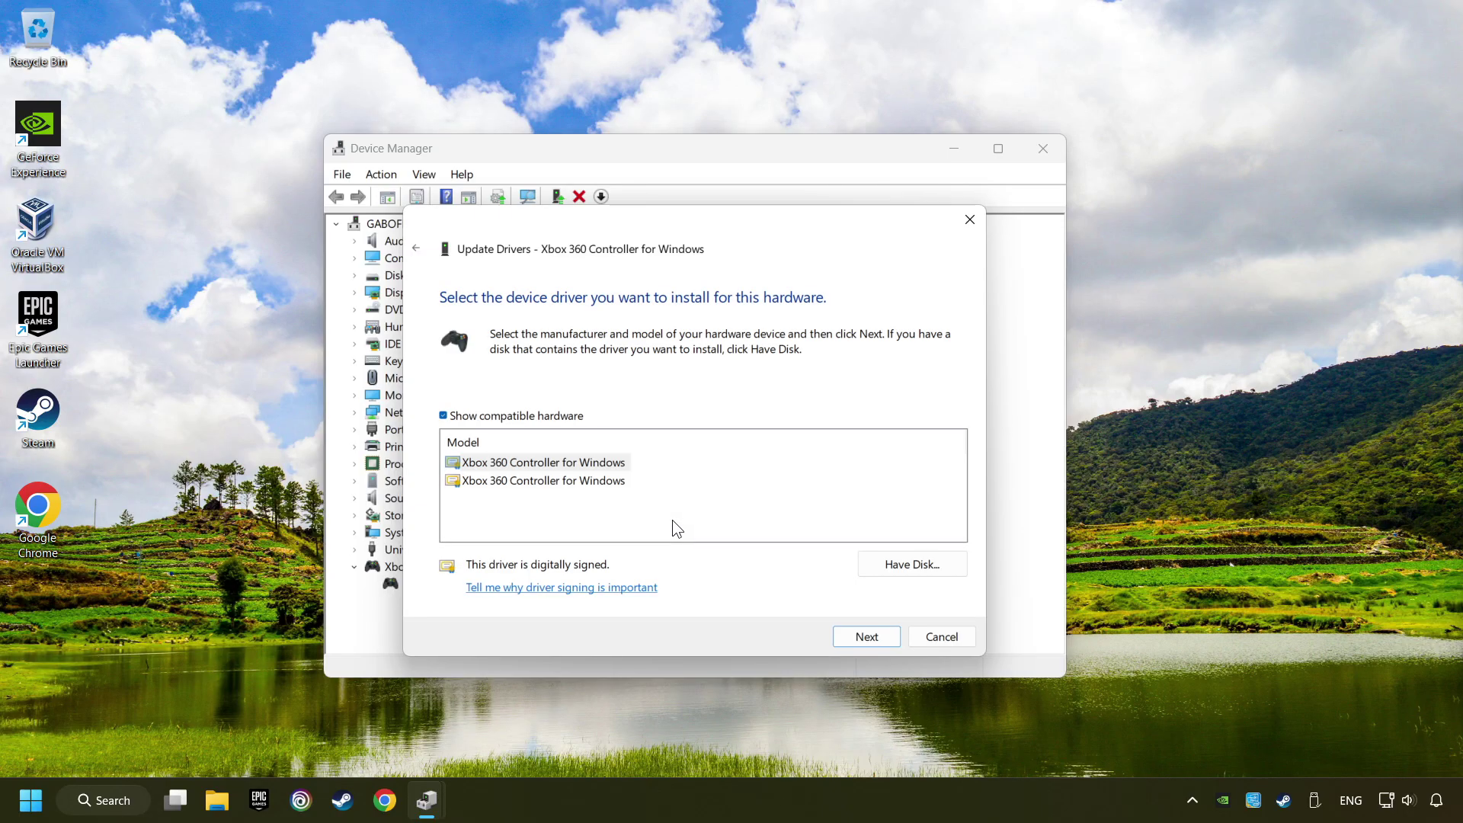
left_click(472, 462)
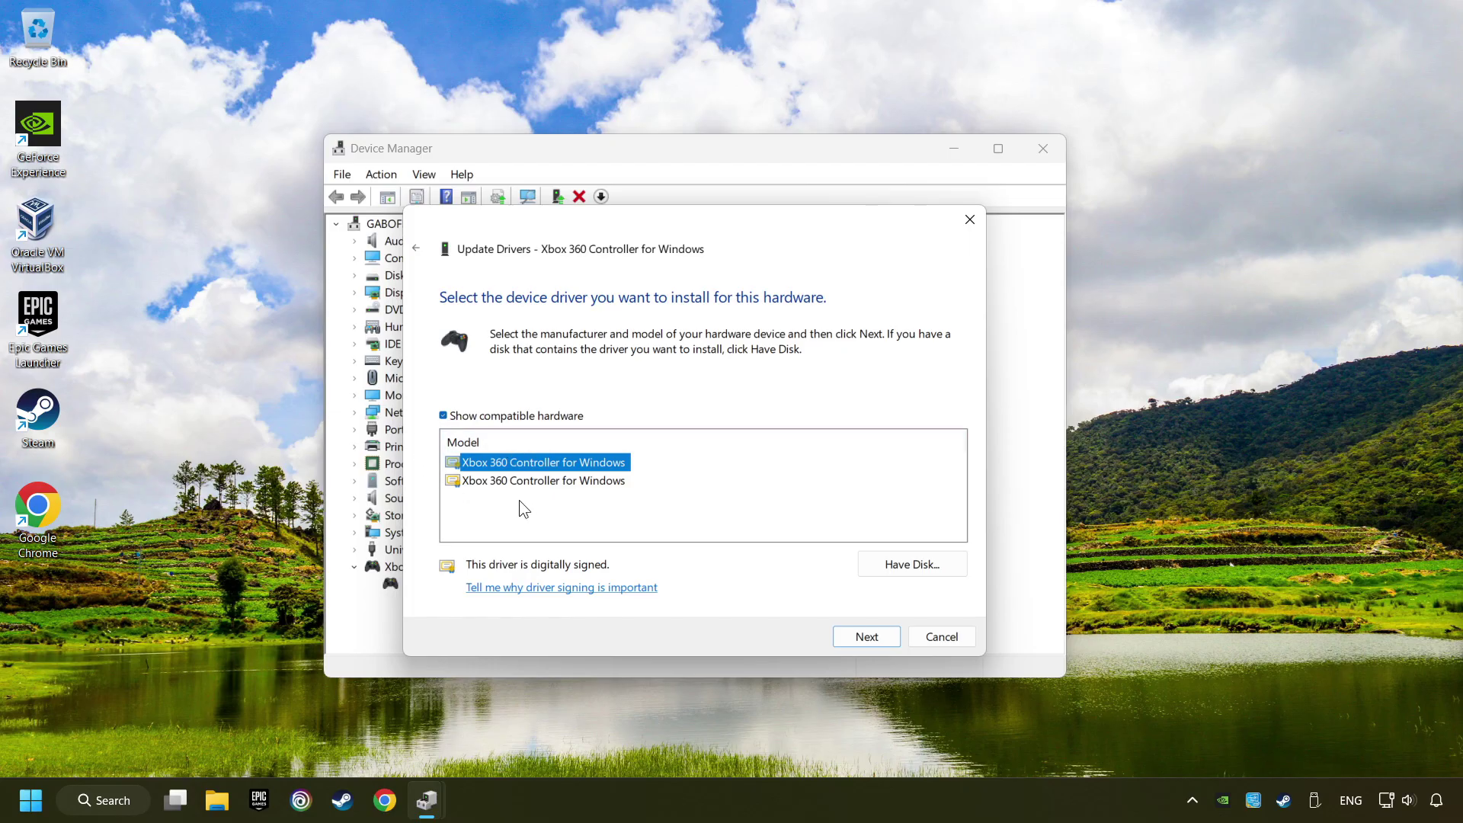
left_click(874, 640)
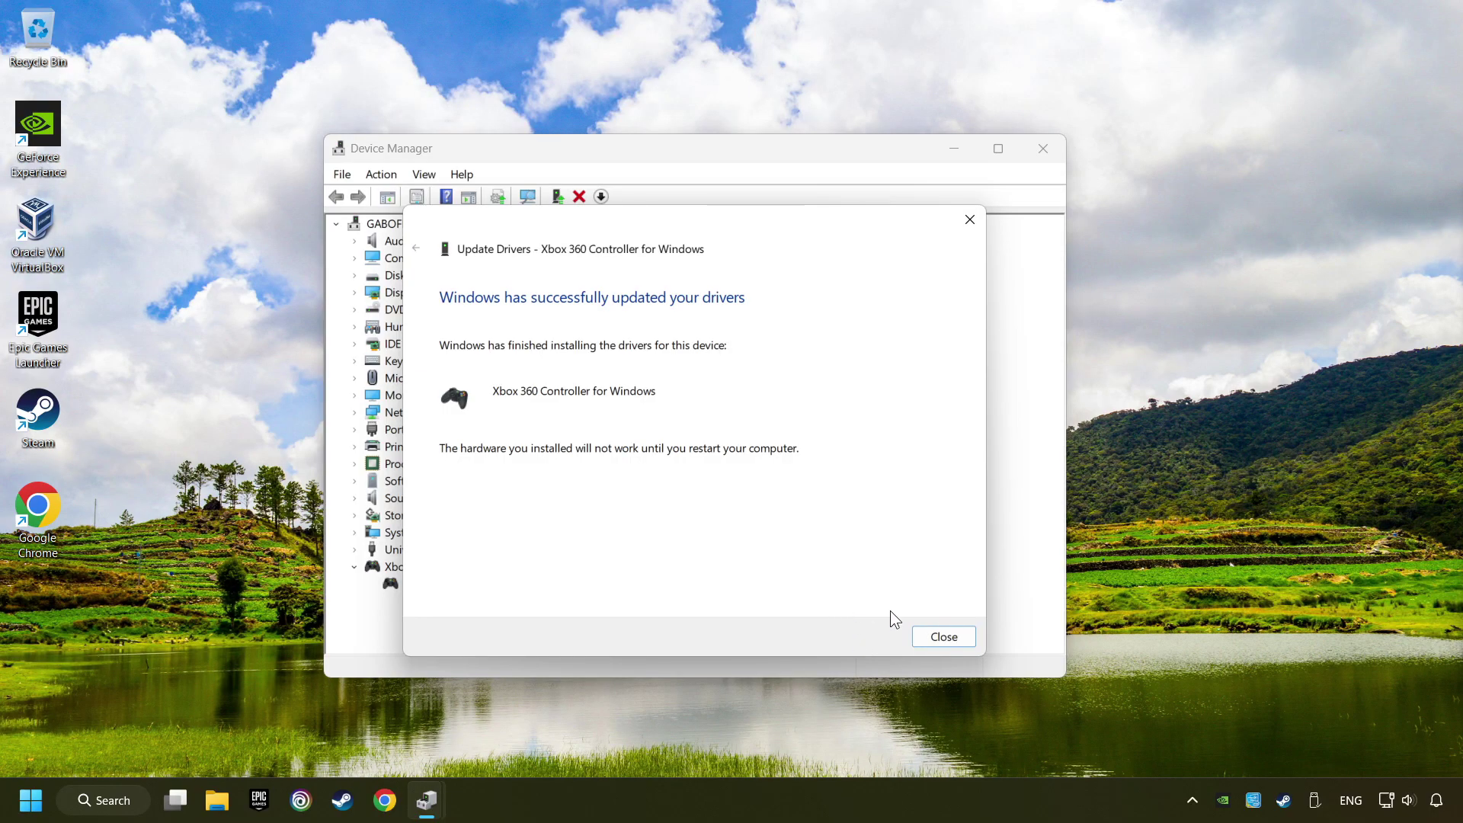
left_click(958, 641)
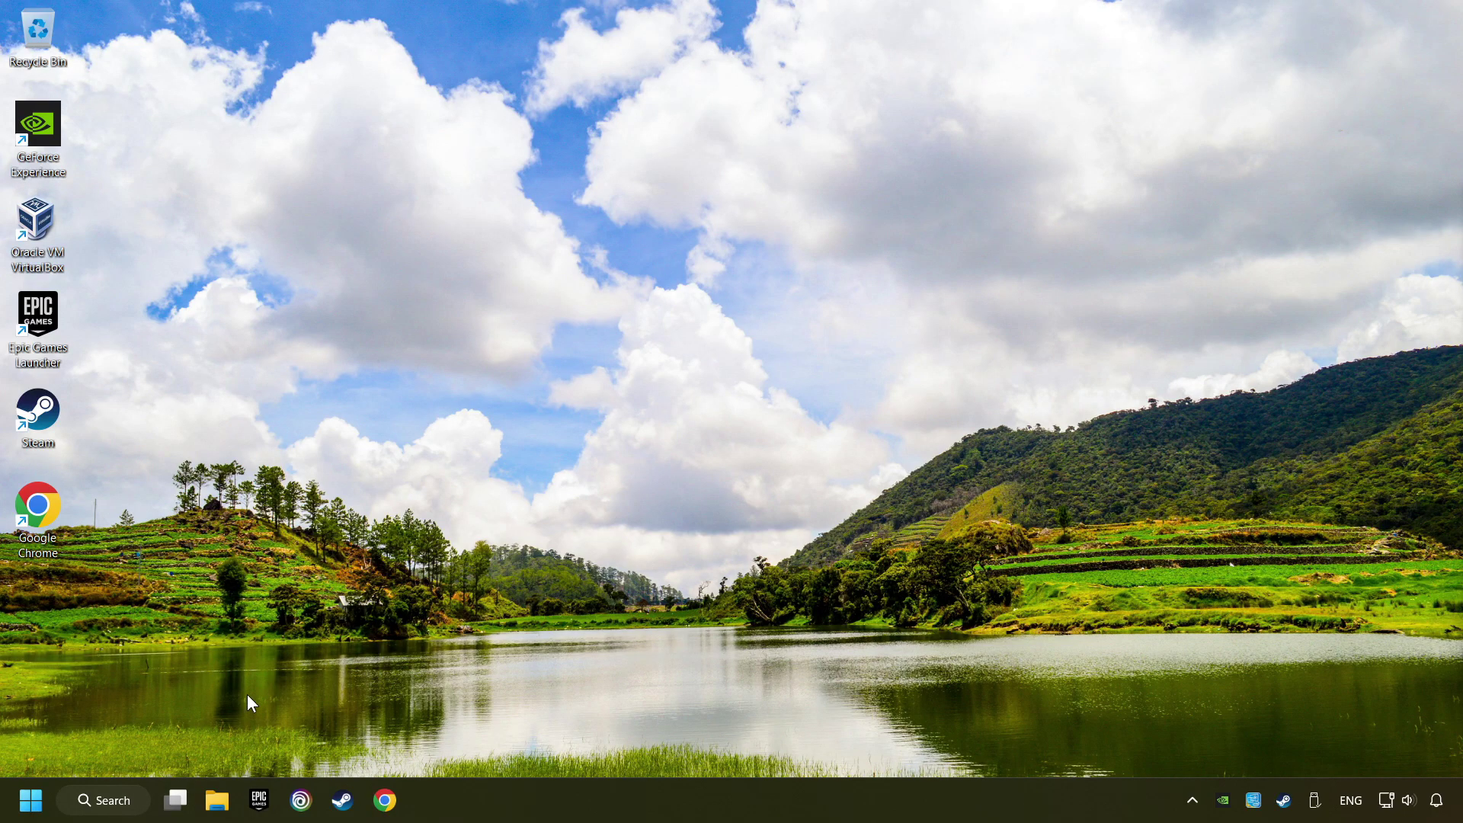
- Reopen Device Manager through Windows search and place its window near the middle of the desktop
left_click(101, 800)
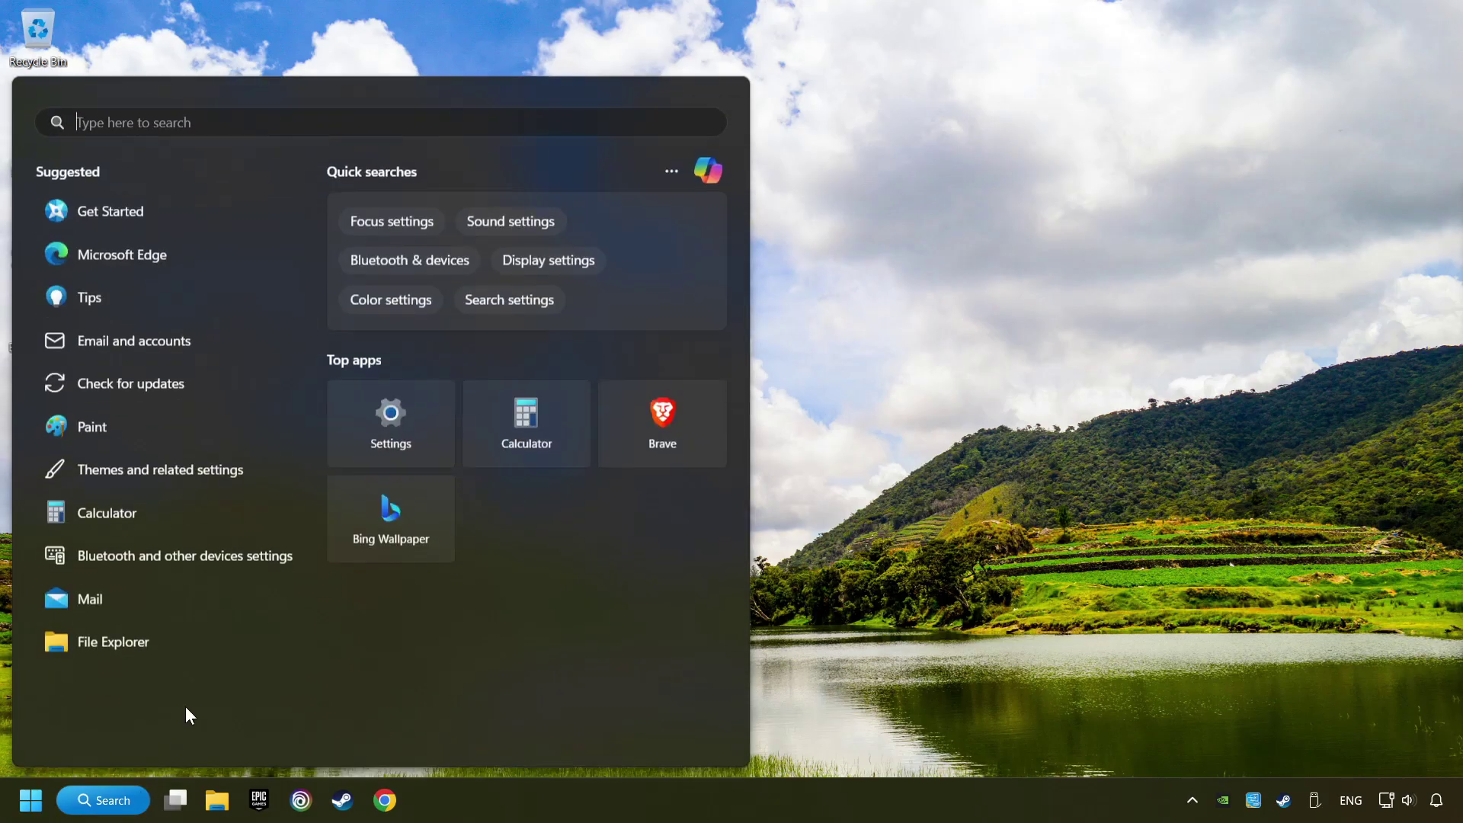
type("device manager")
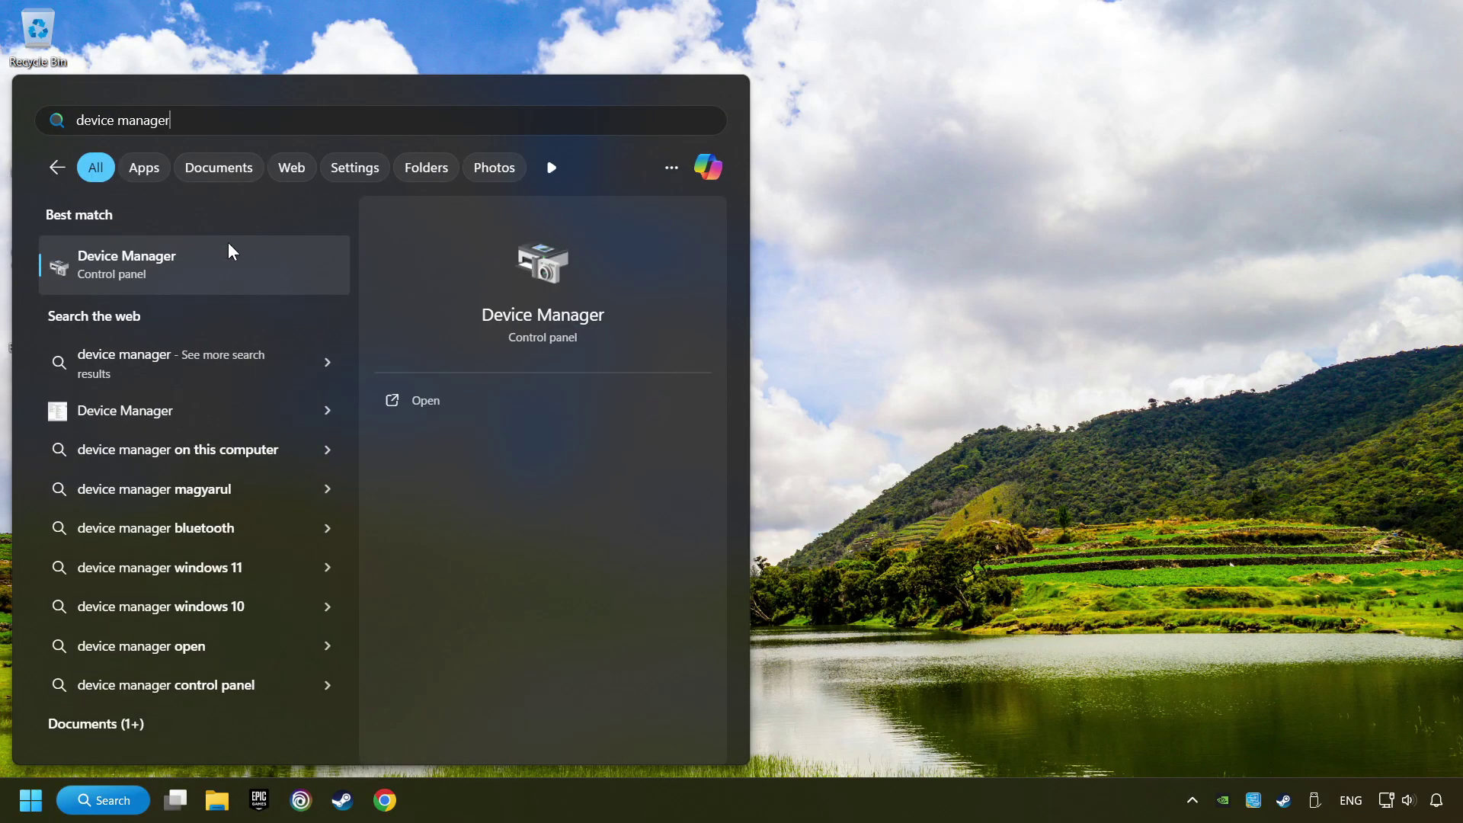
left_click(296, 273)
left_click_drag(333, 59, 594, 152)
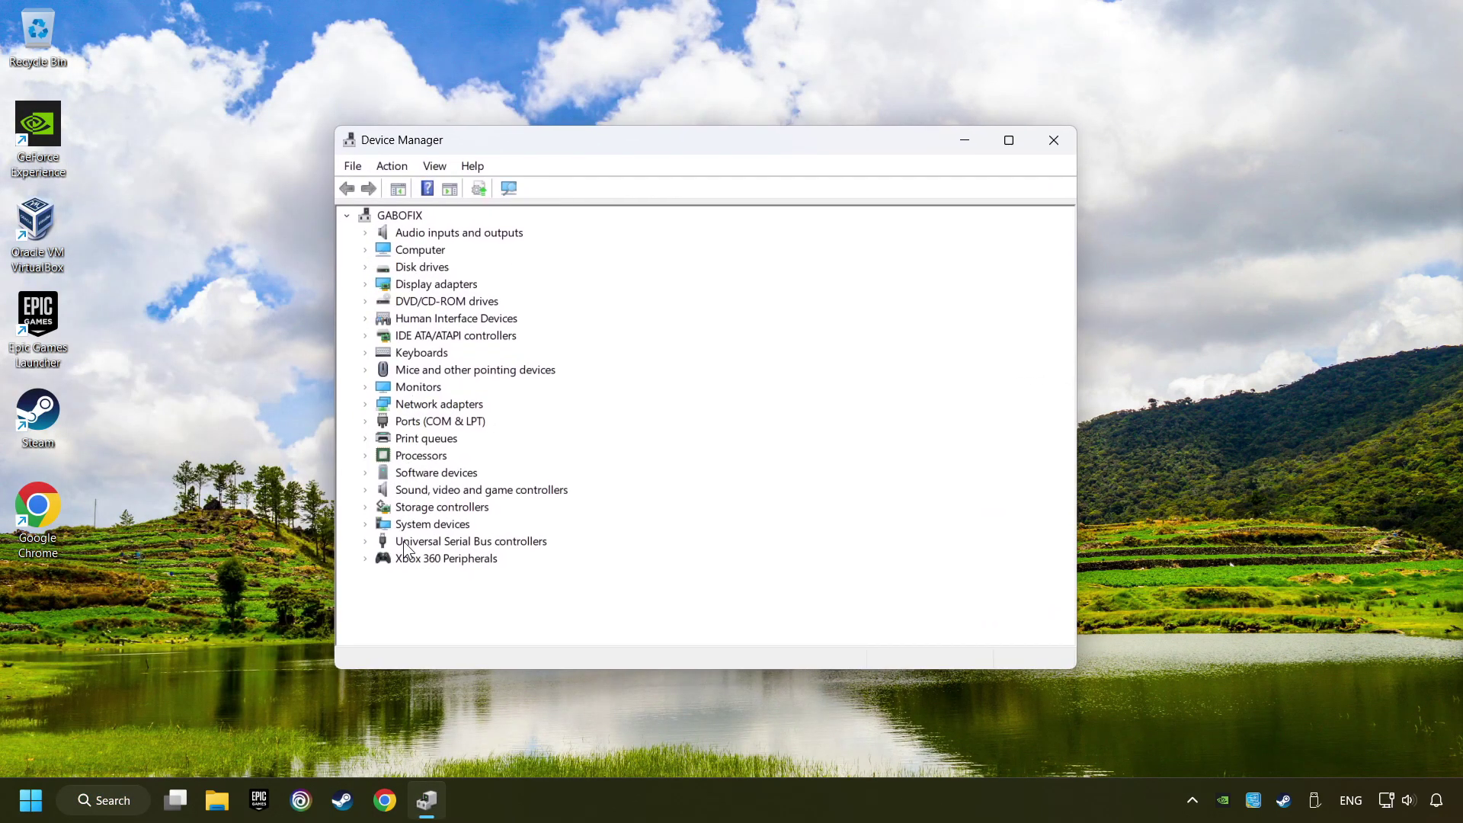
- Check the power management settings of the first Generic USB Hub under Universal Serial Bus controllers, accept its properties and close Device Manager
left_click(431, 542)
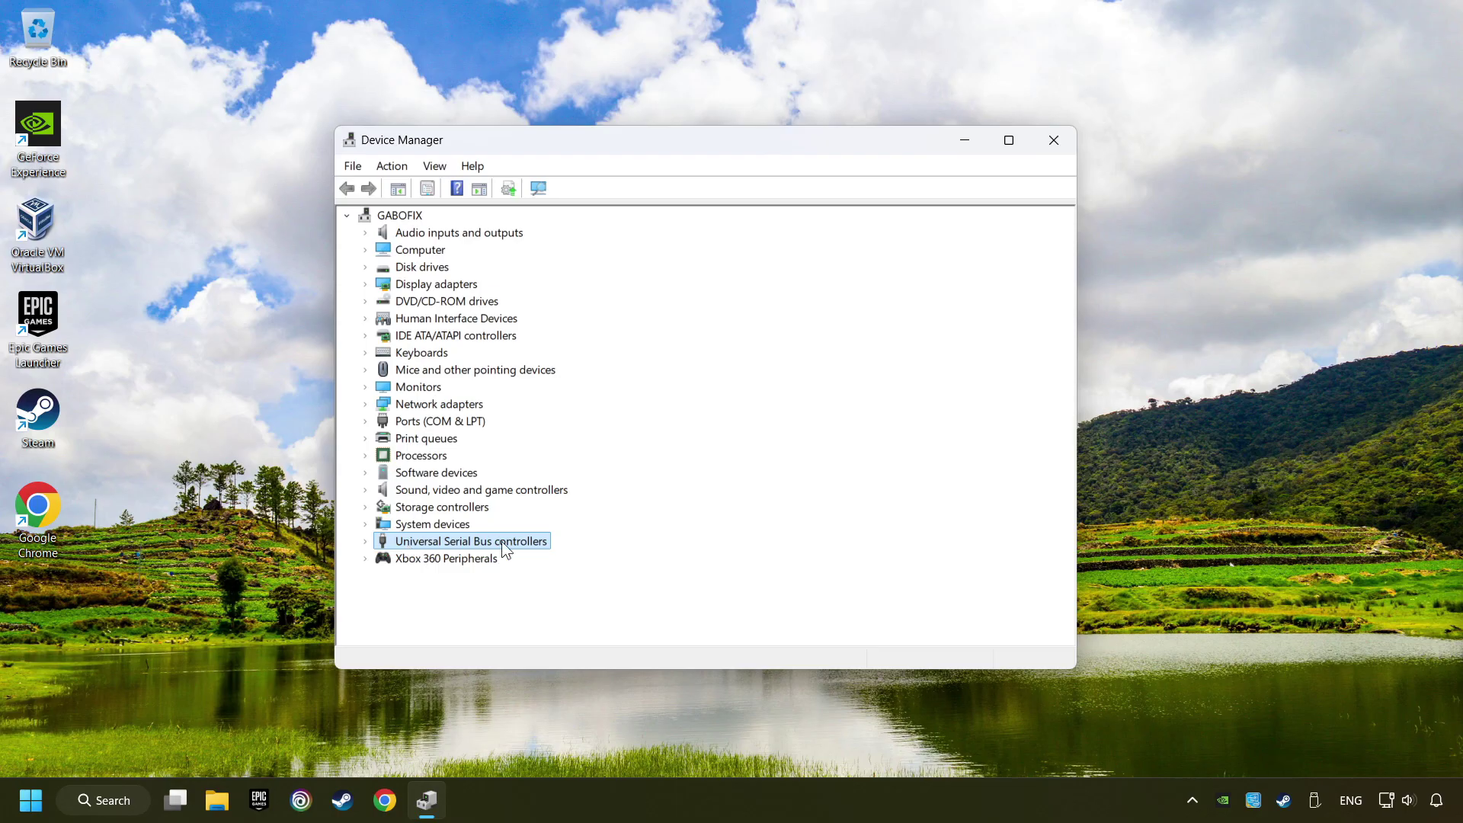
left_click(363, 542)
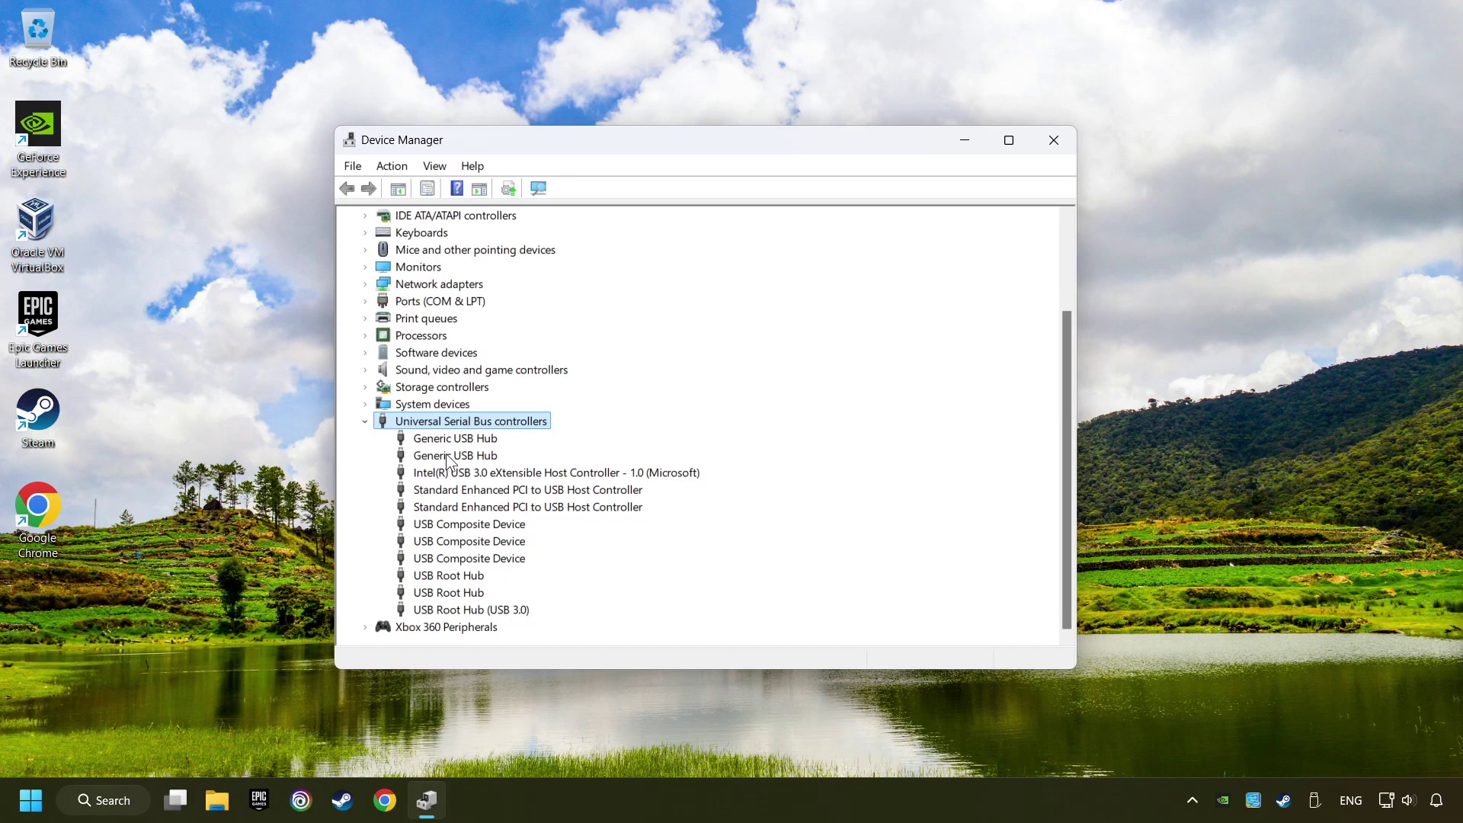
left_click(410, 441)
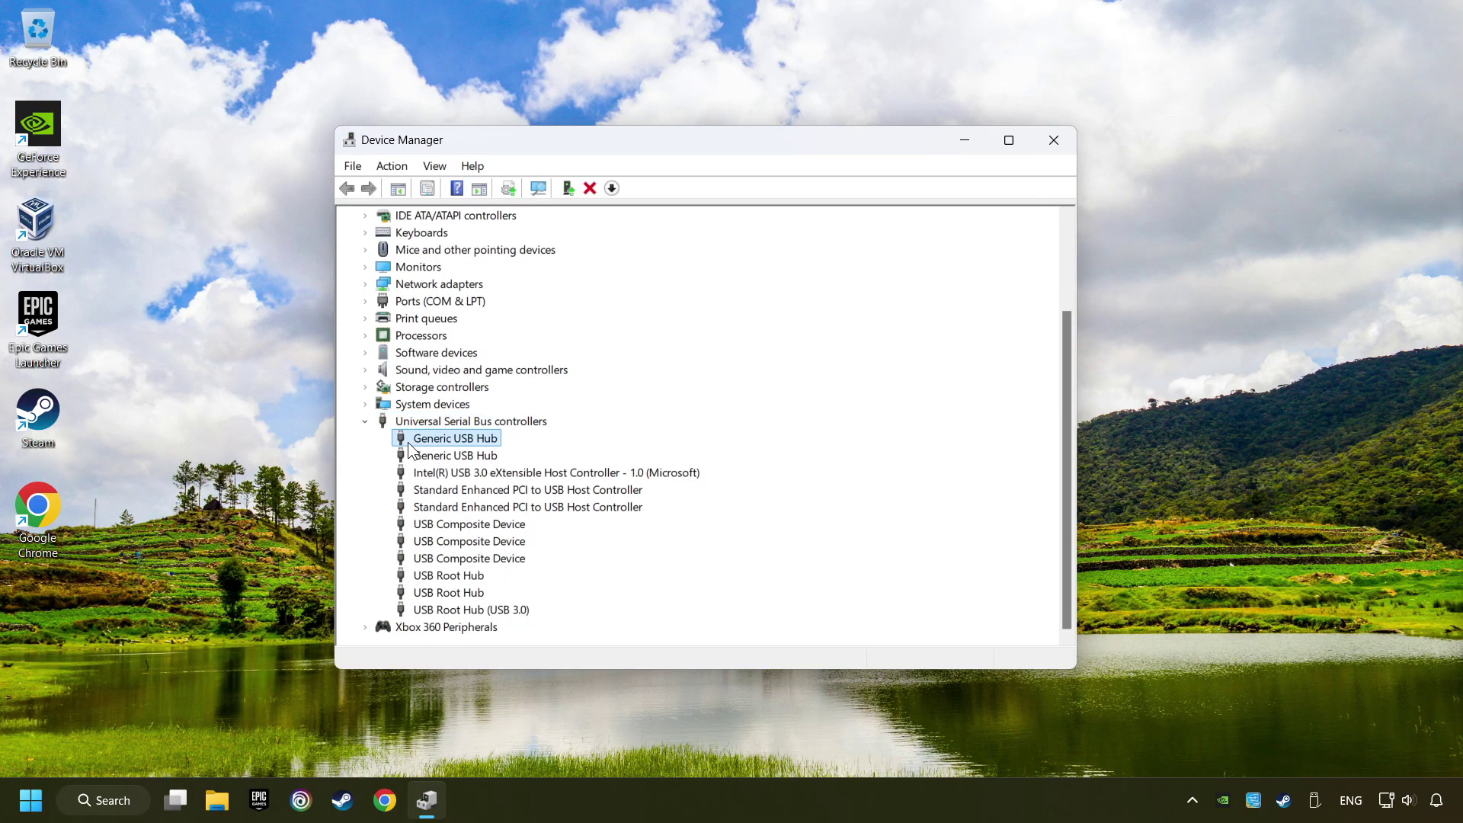
right_click(499, 442)
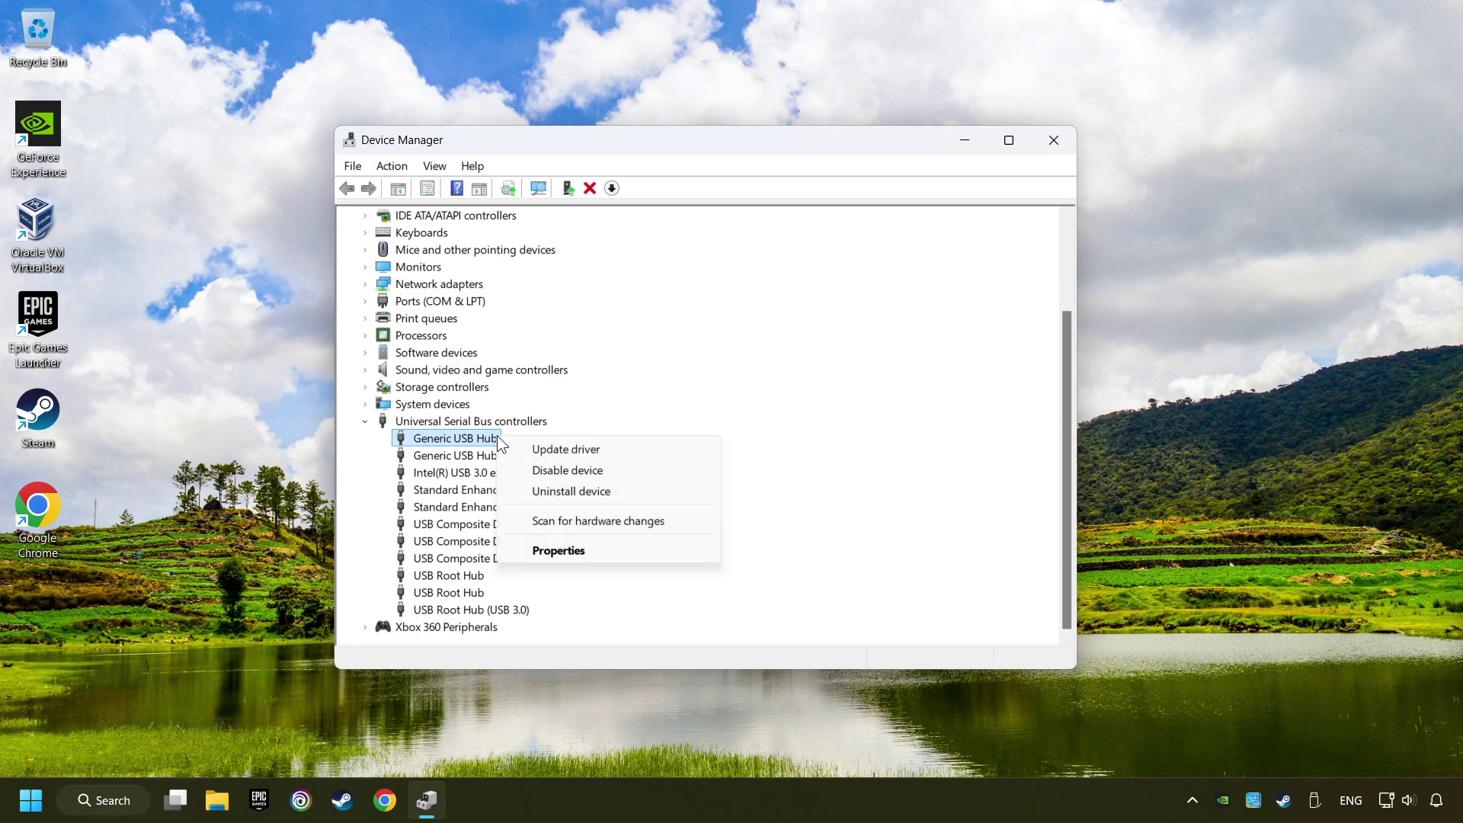
left_click(587, 550)
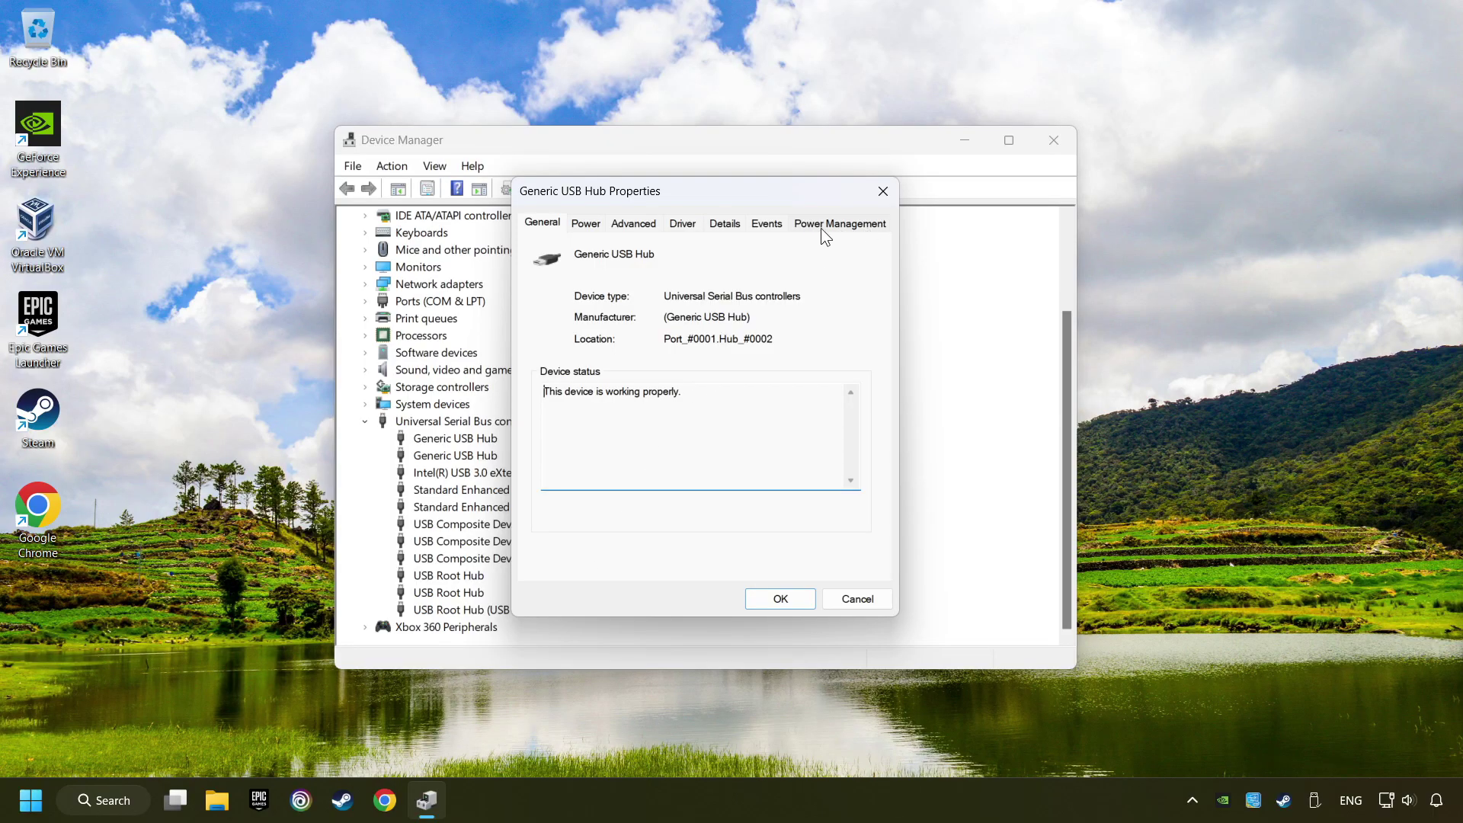
left_click(853, 227)
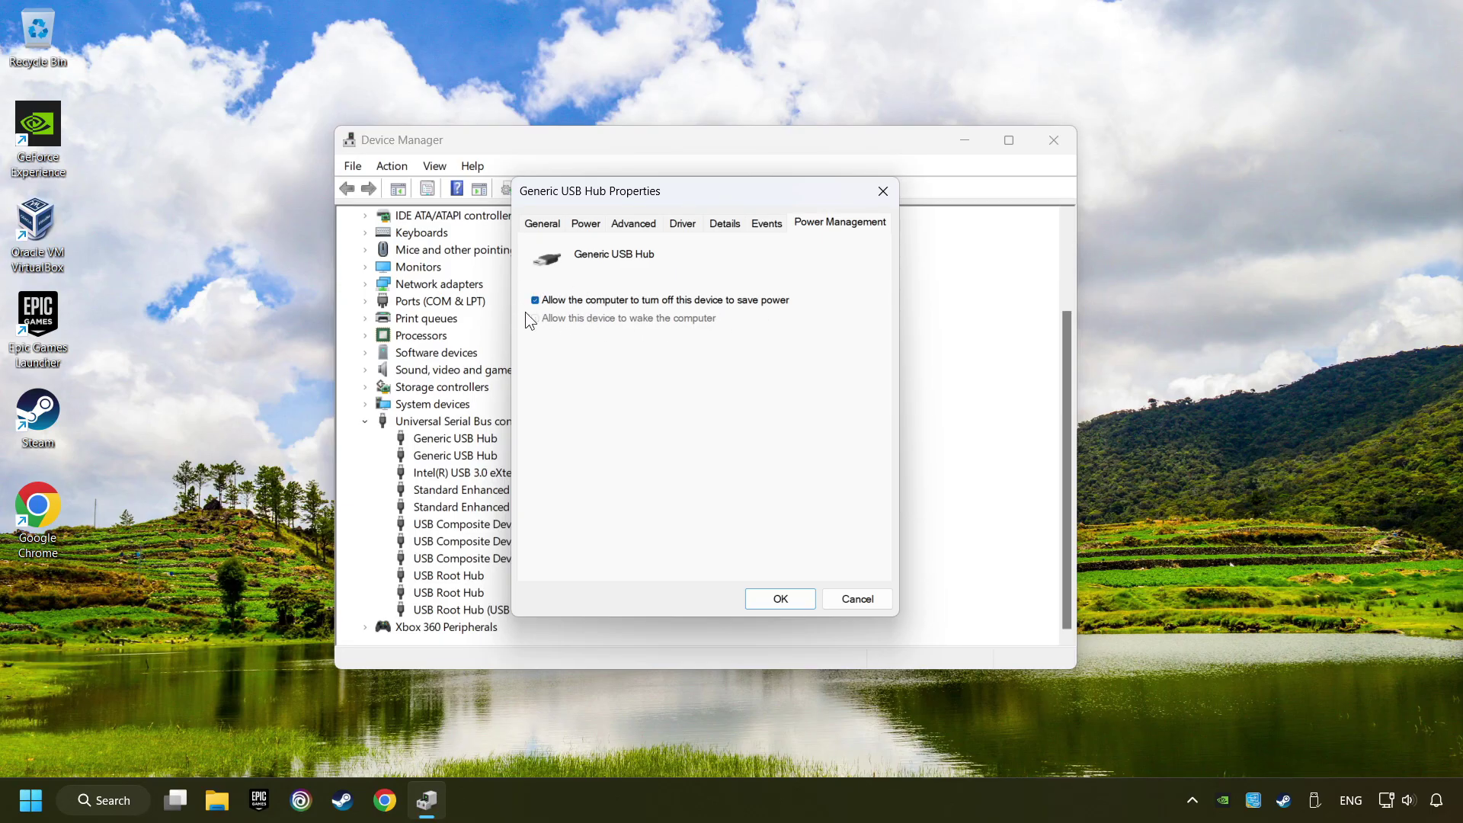
left_click(788, 598)
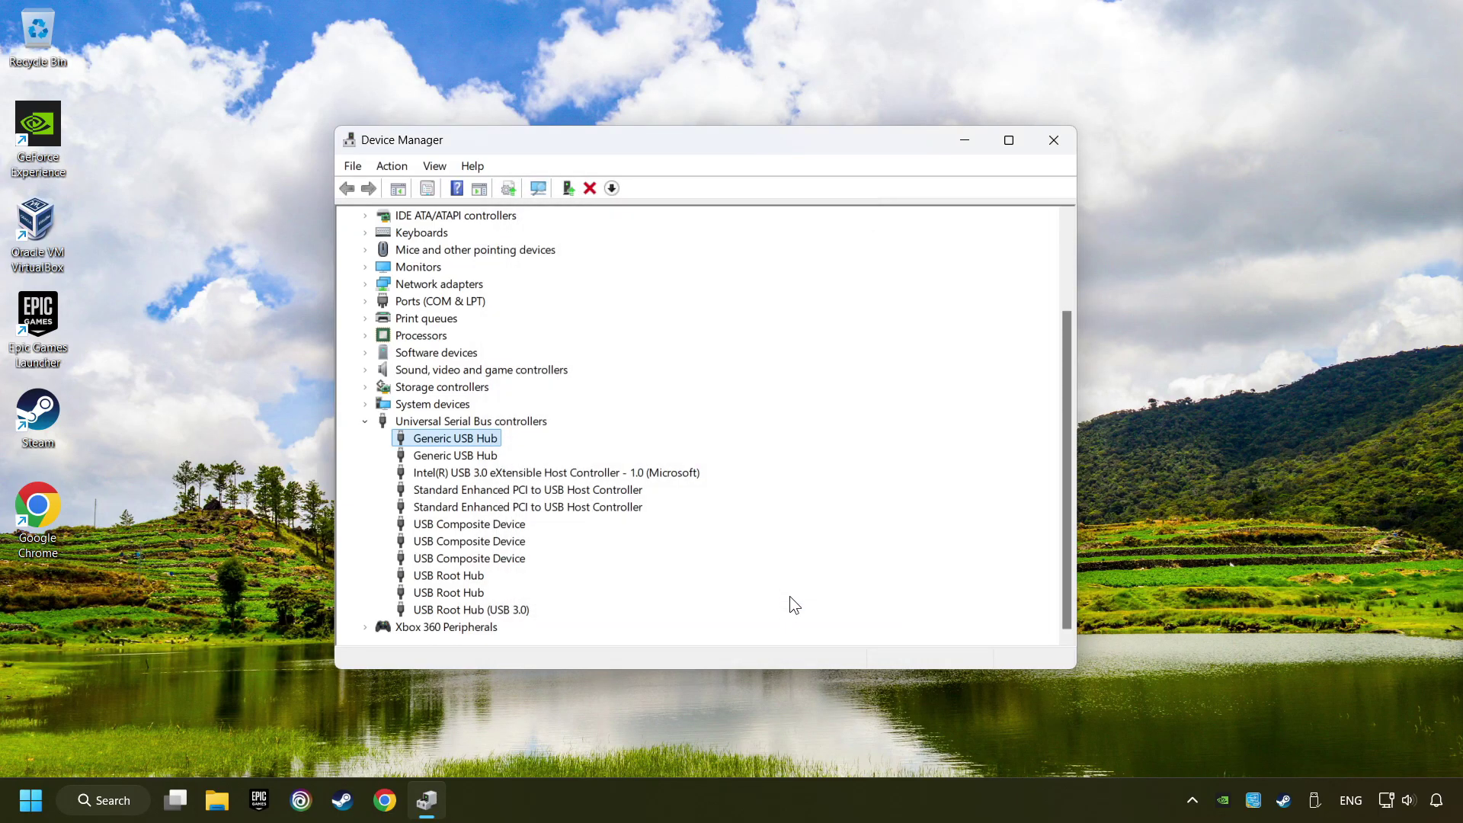
left_click(1056, 143)
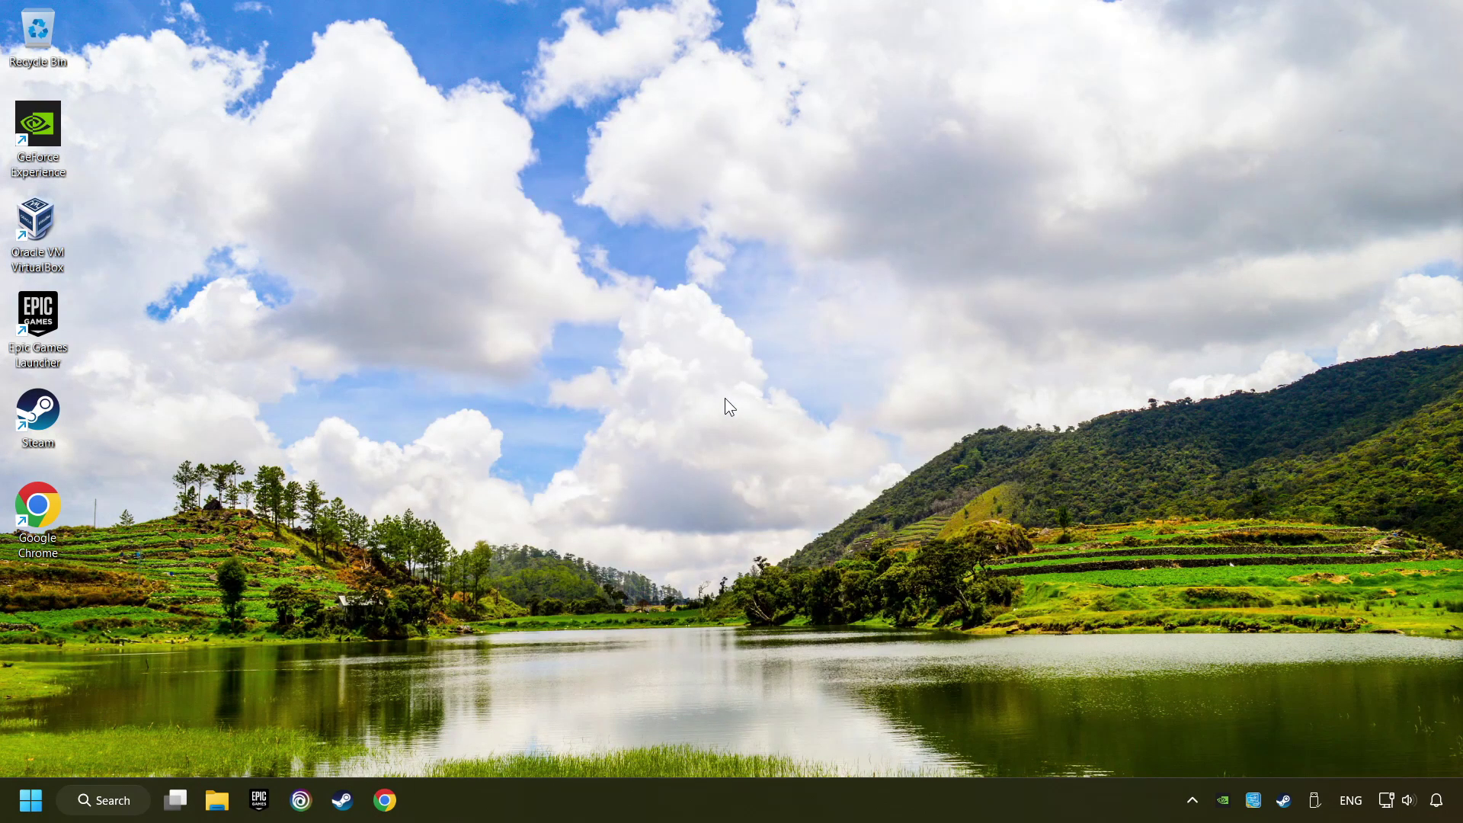
- Search Windows for "controllers" and open the Set up USB game controllers settings
left_click(128, 801)
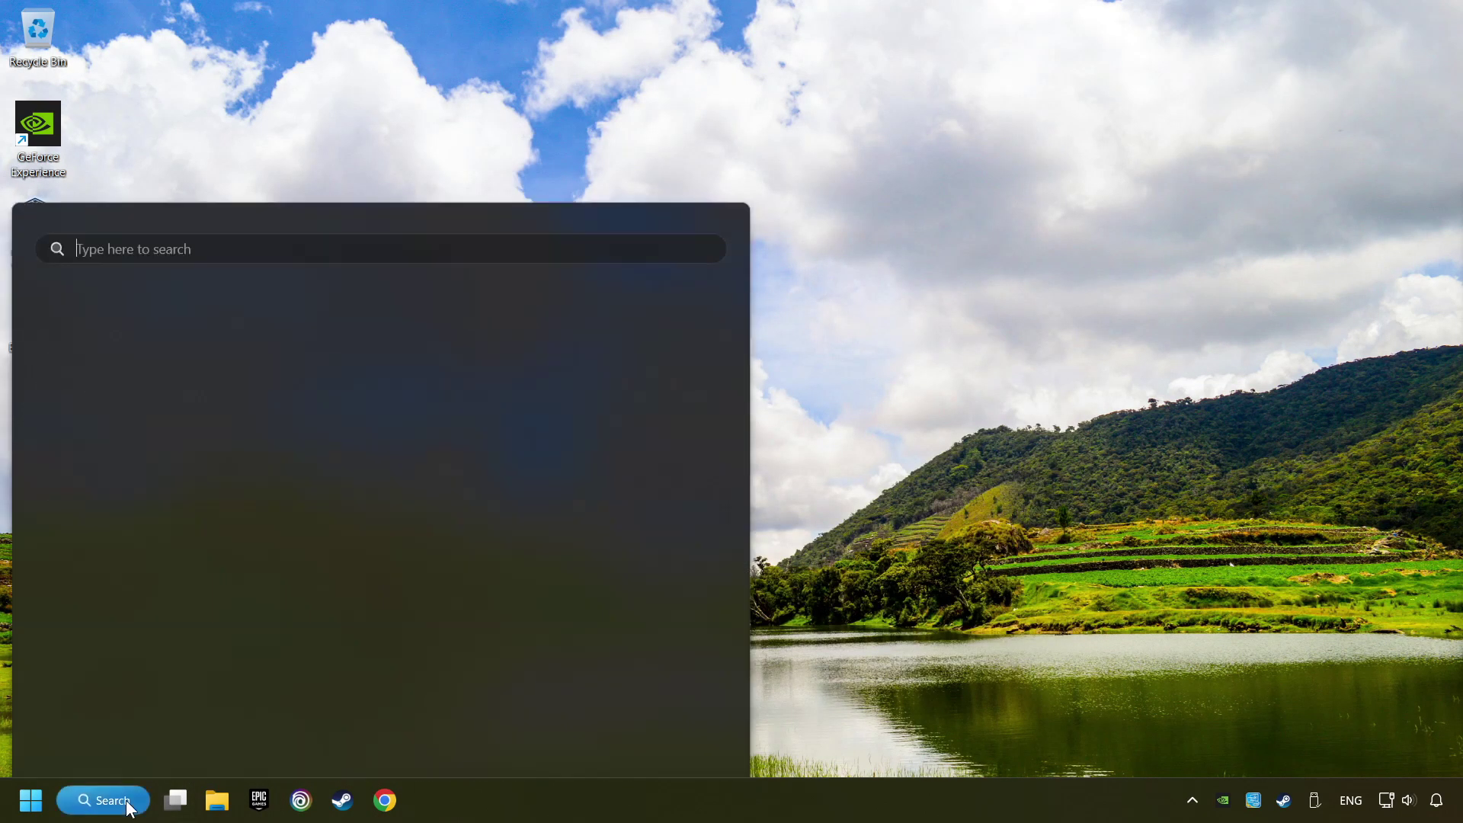
type("c")
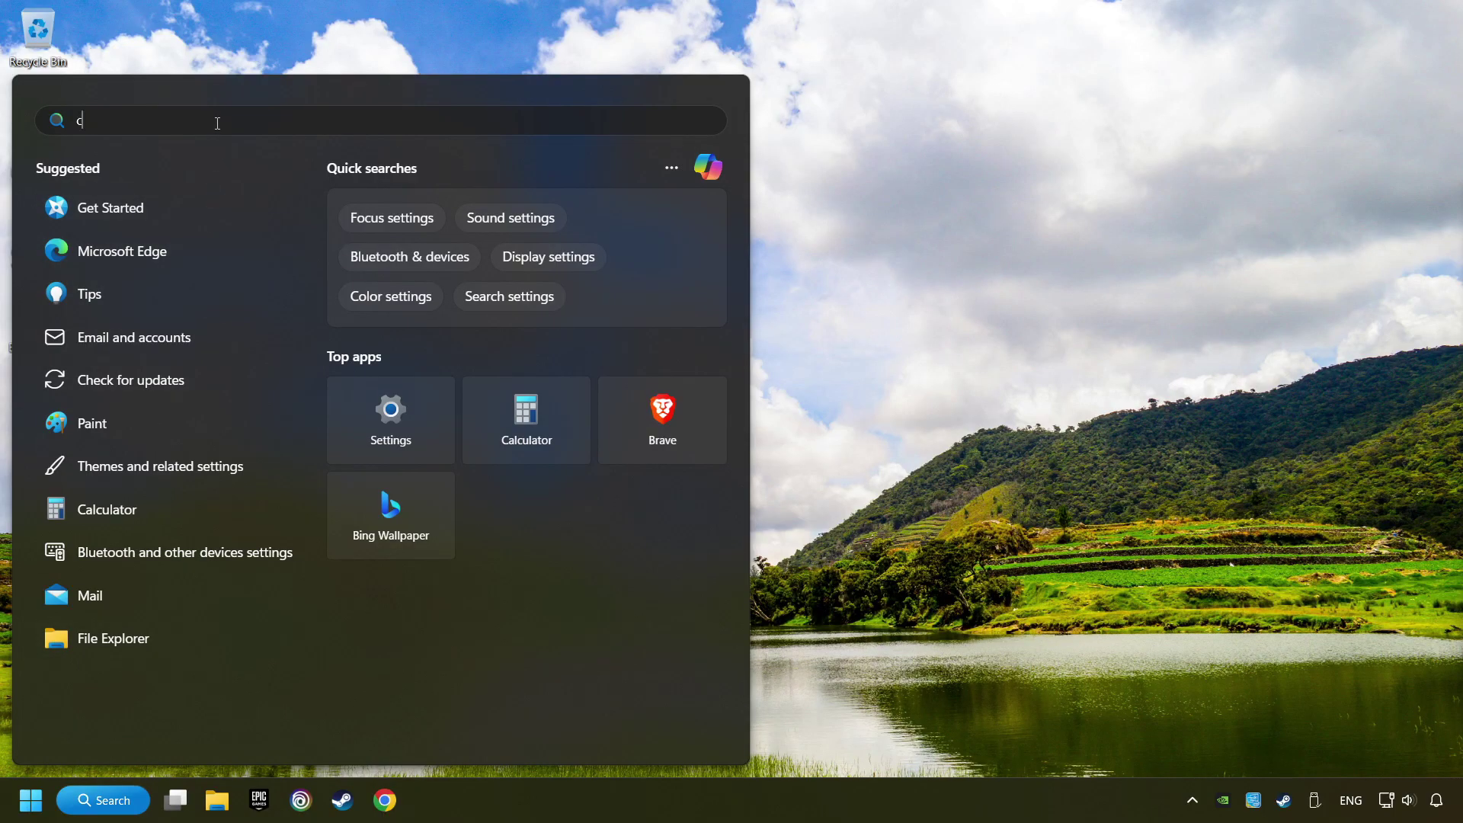
type("ontrollers")
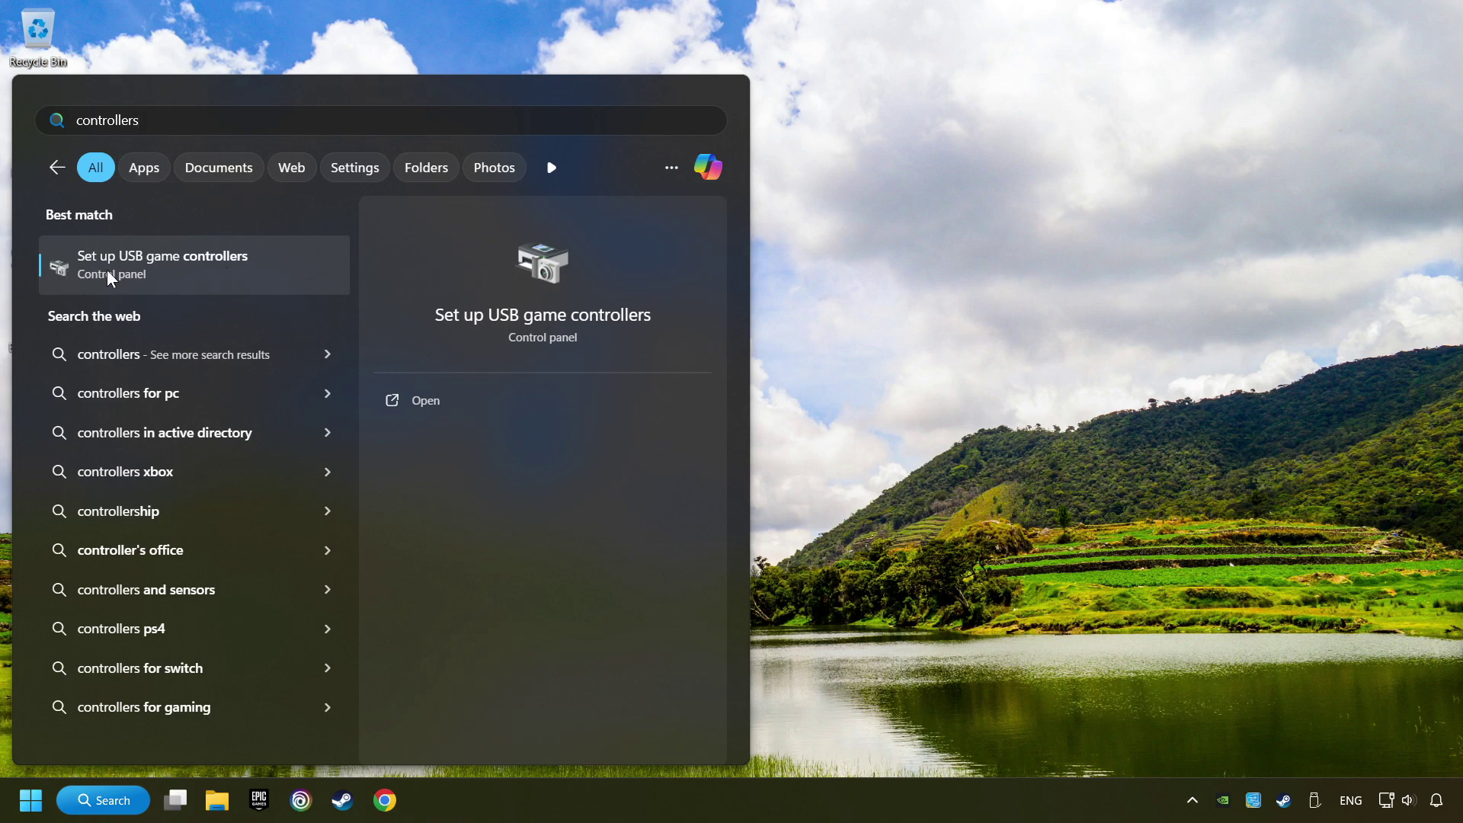
left_click(305, 265)
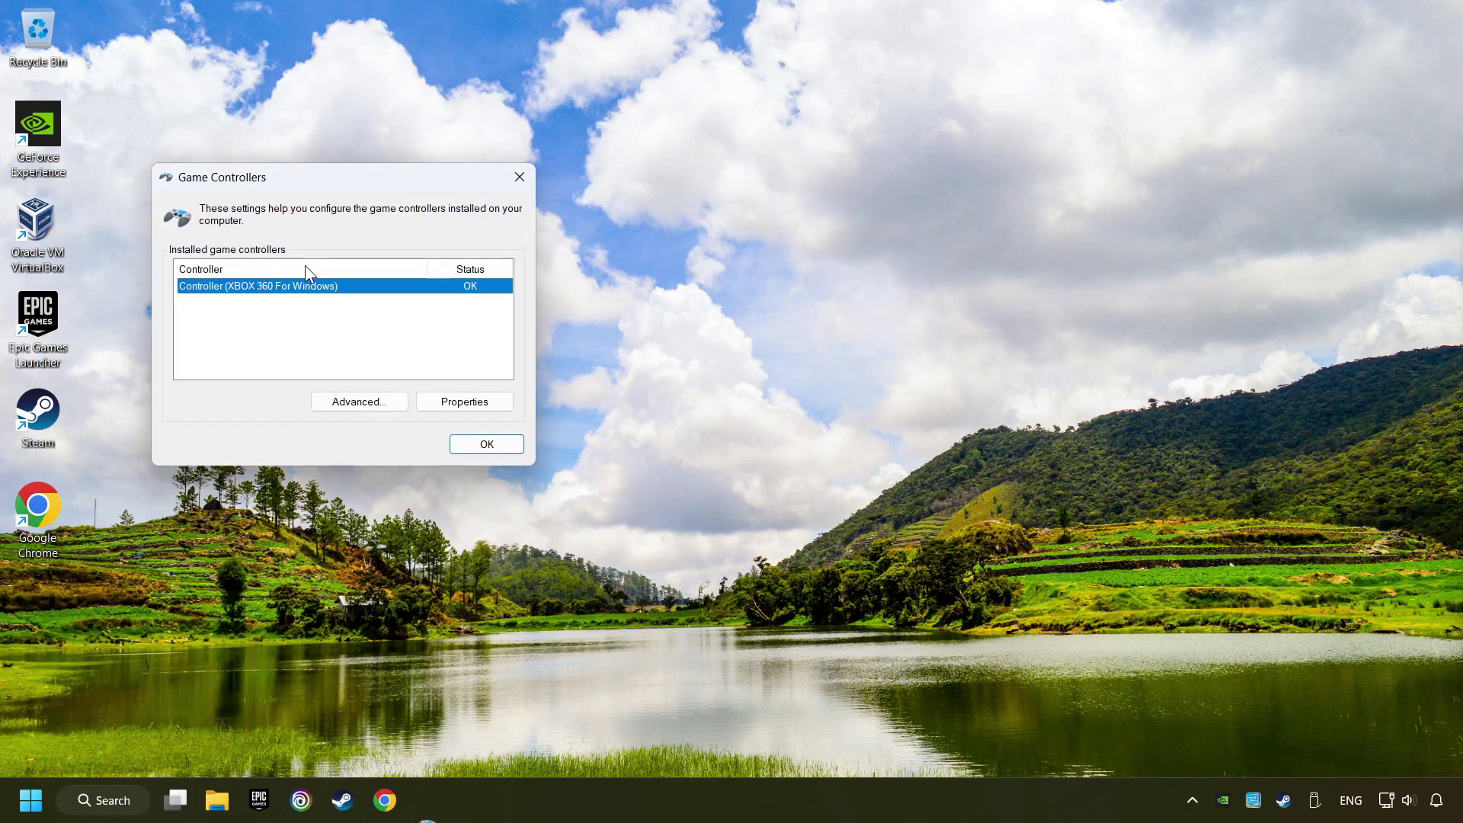
- Open the properties of the XBOX 360 For Windows controller and reset its calibration to default
left_click_drag(364, 194, 667, 254)
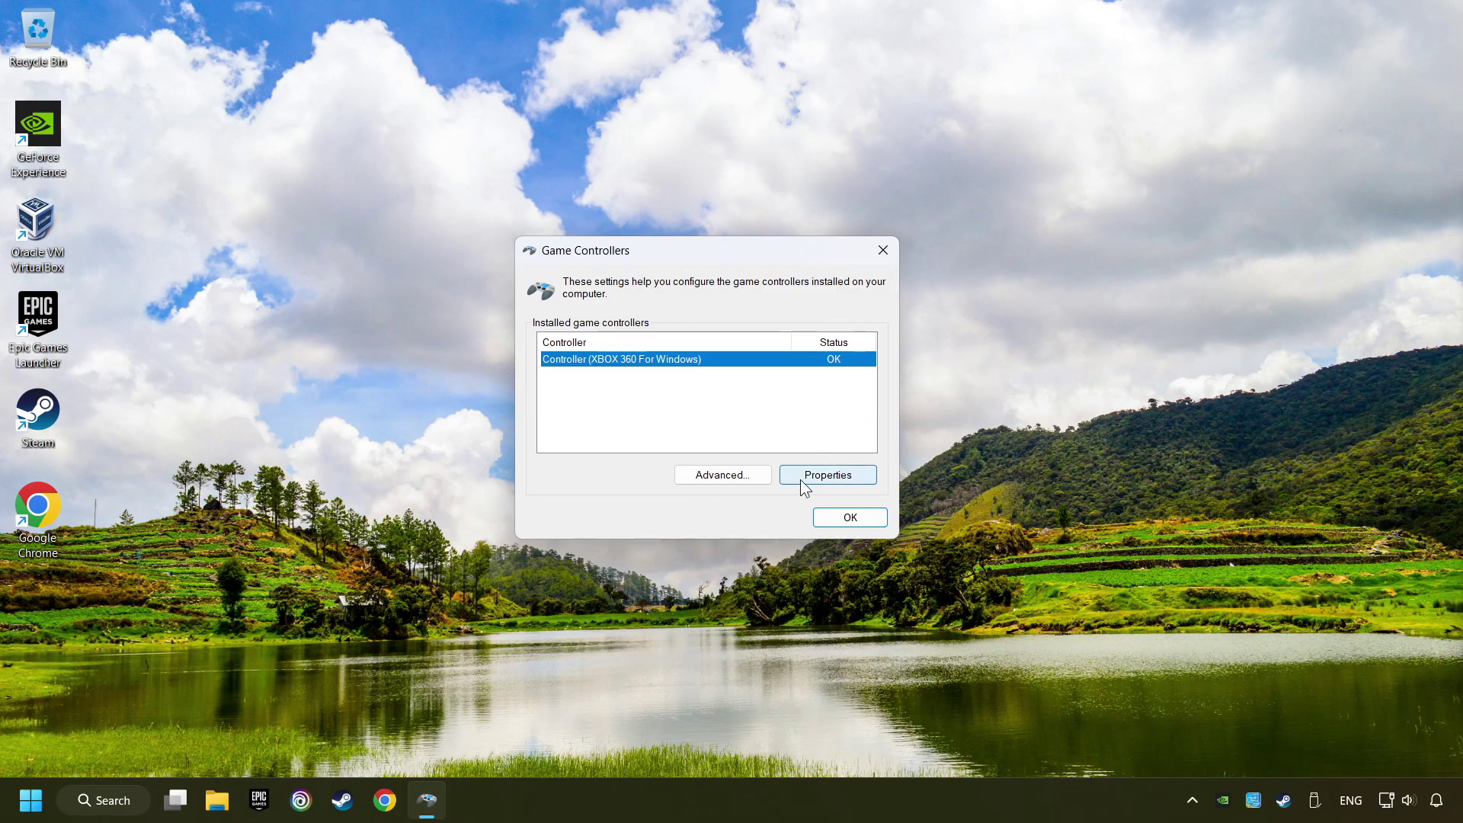
left_click(850, 481)
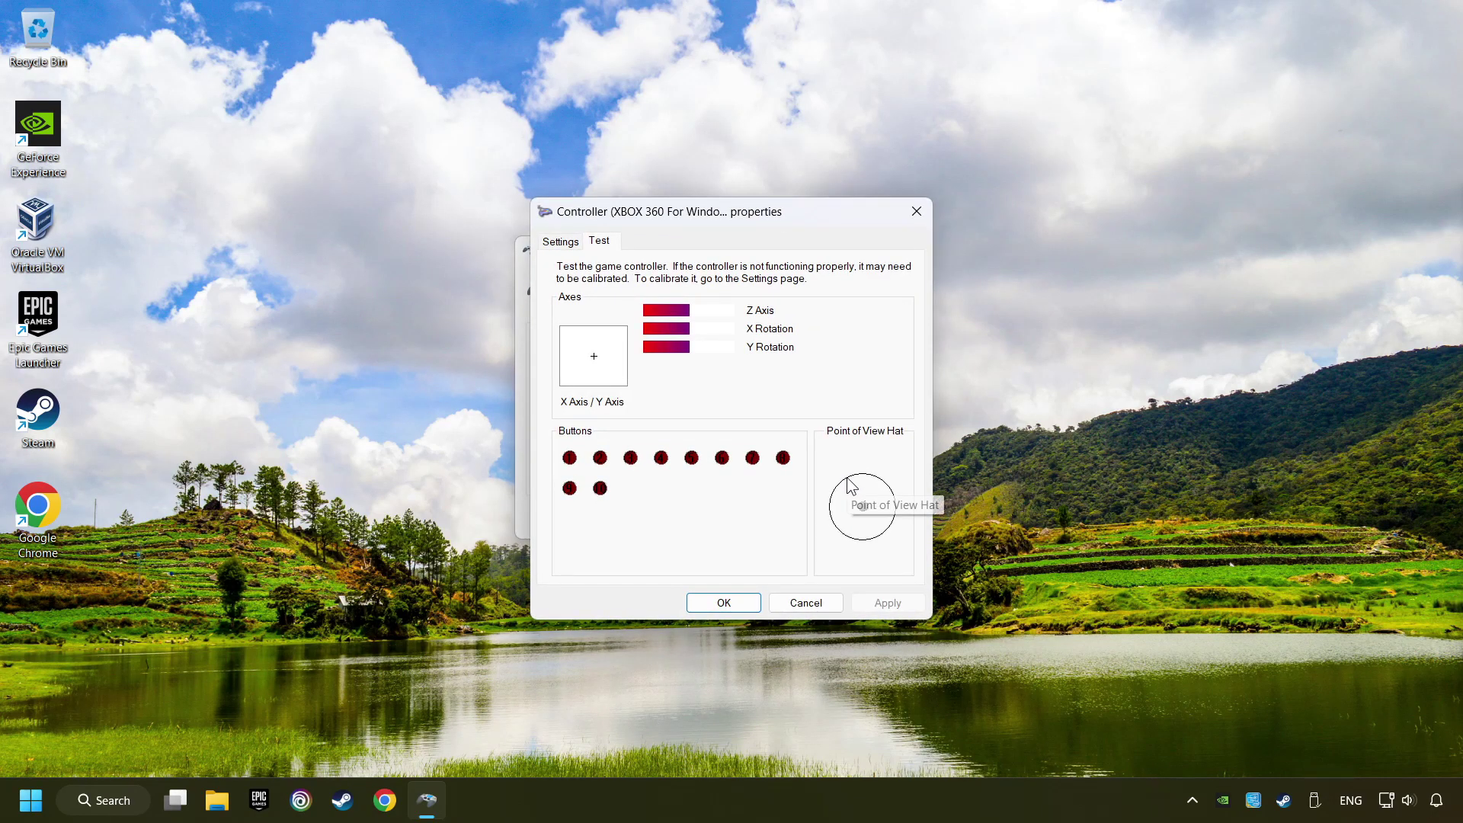
left_click(563, 244)
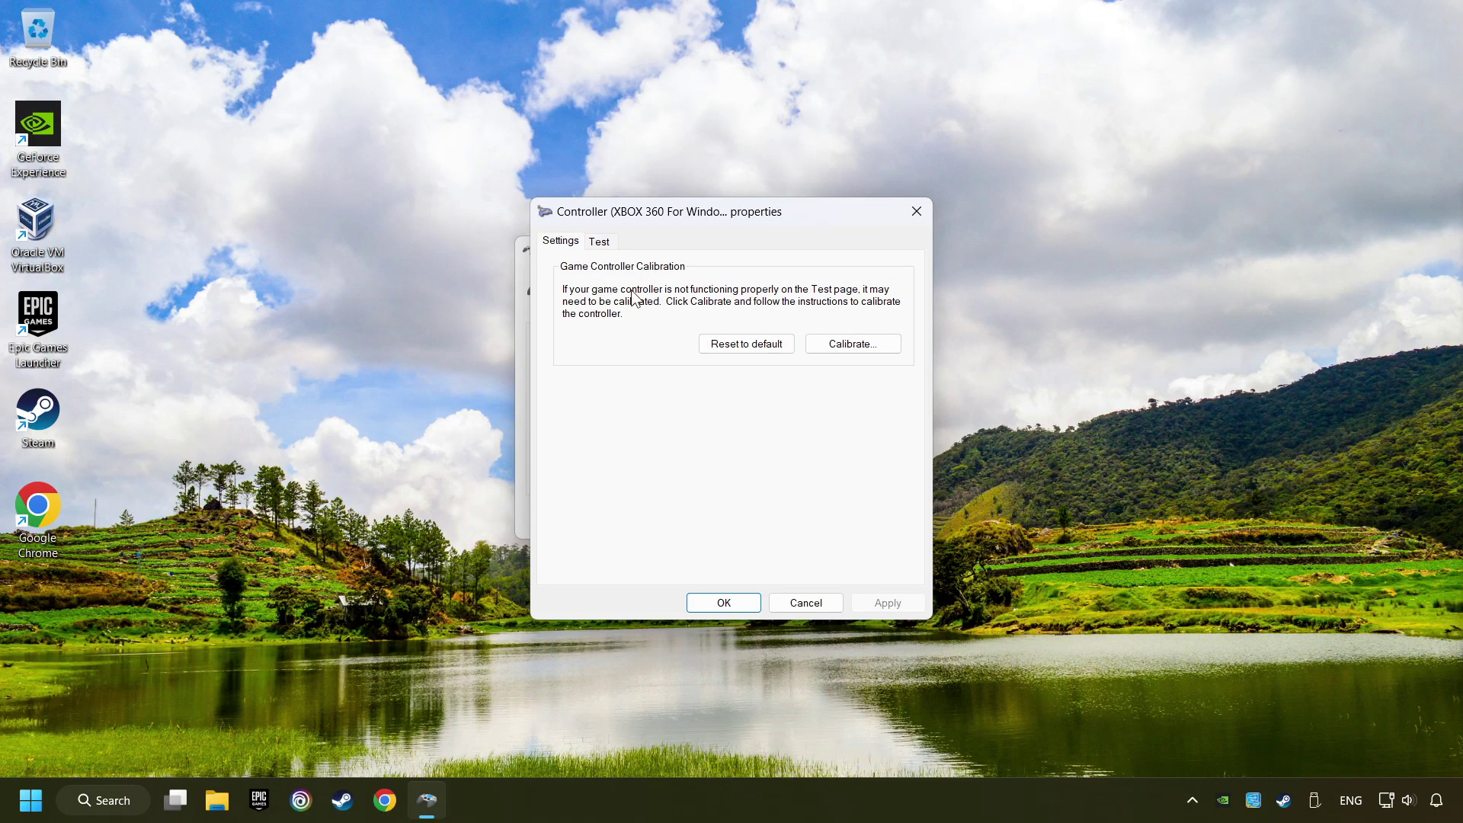
left_click(738, 349)
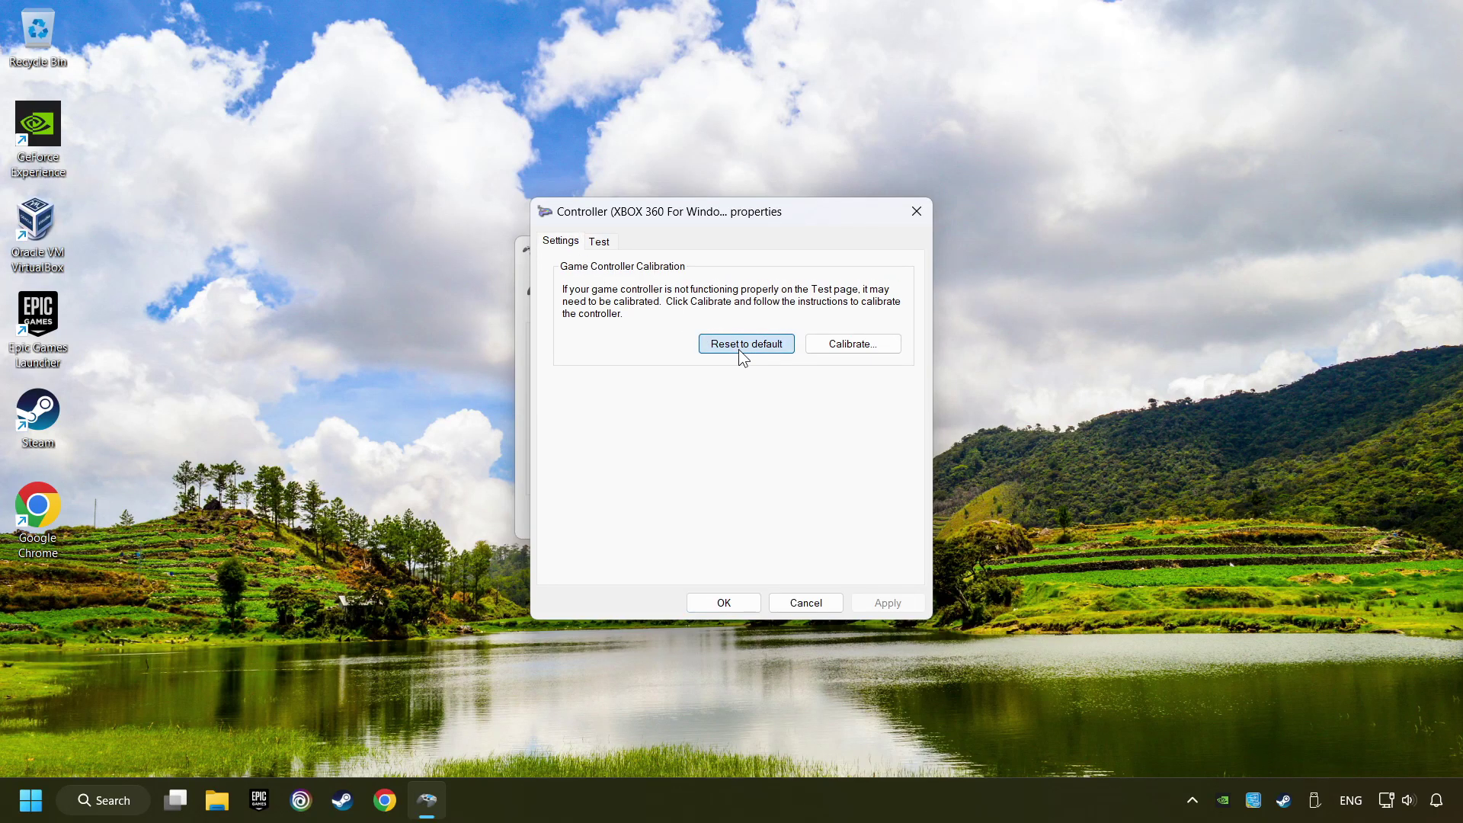
- Calibrate the controller's axes with the calibration wizard, save and apply the result, and close the Game Controllers settings
left_click(856, 347)
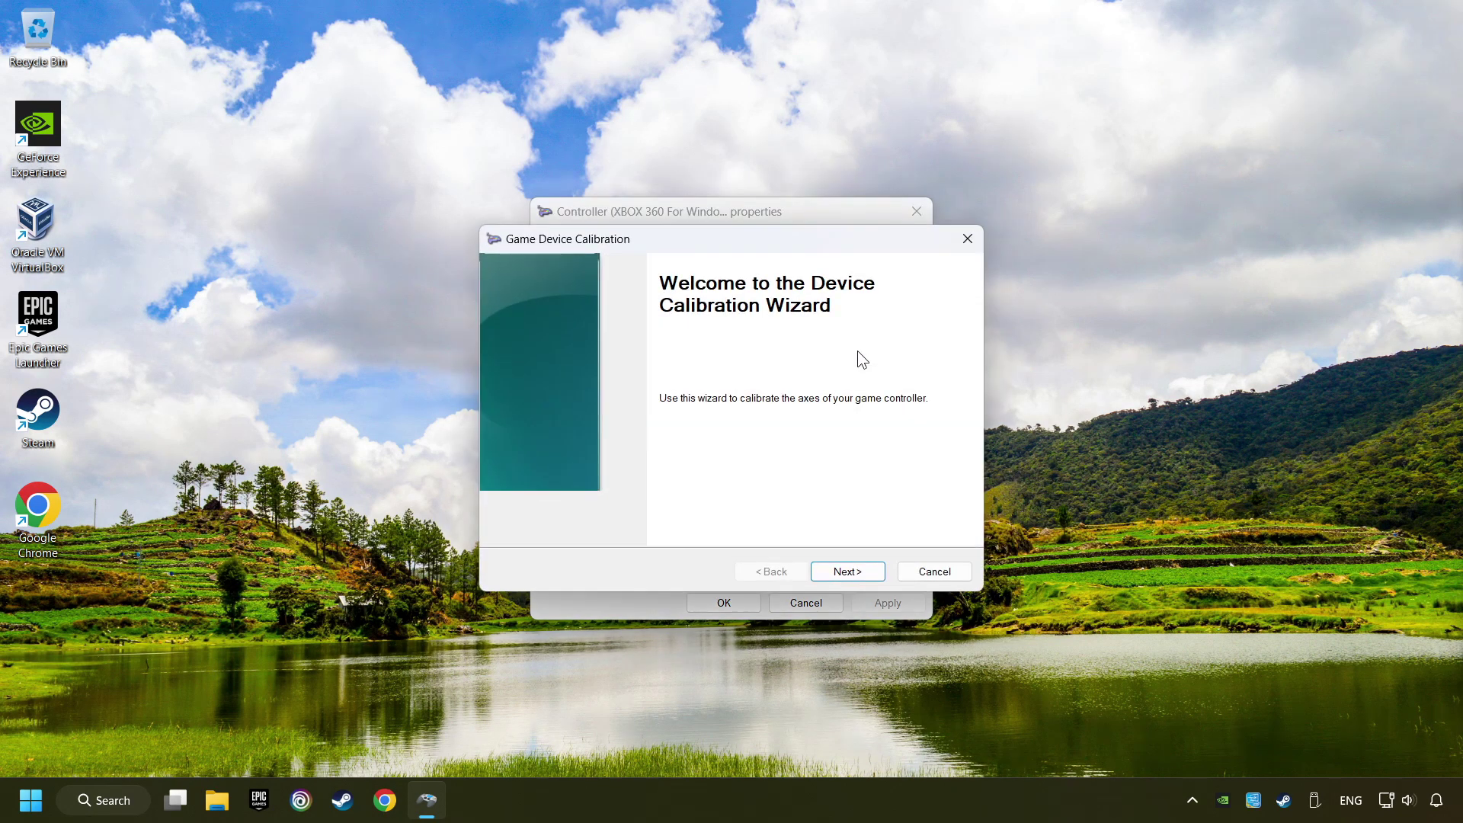
left_click(857, 576)
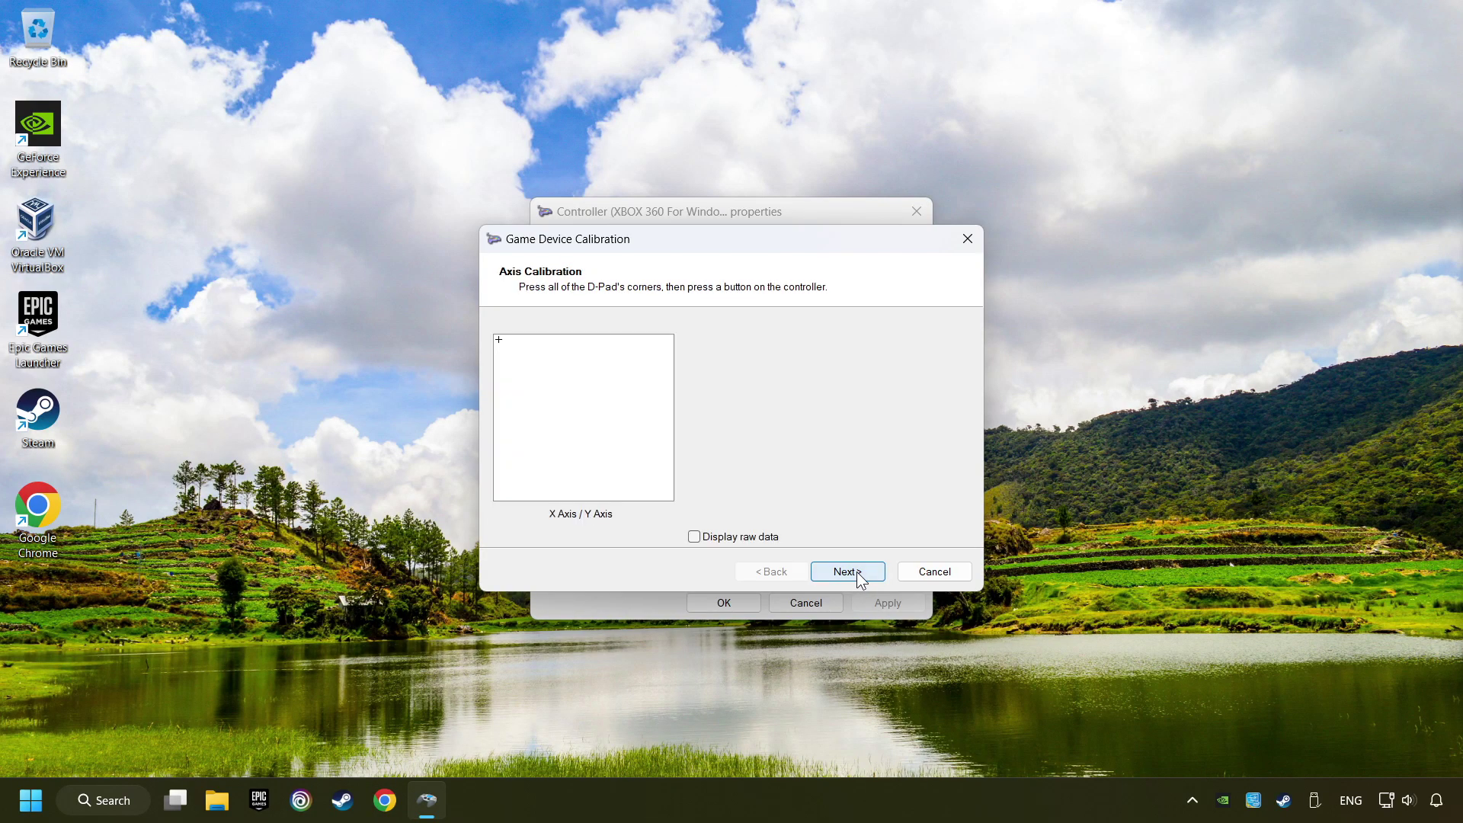
left_click(858, 577)
left_click(859, 577)
left_click(859, 577)
left_click(859, 578)
left_click(858, 577)
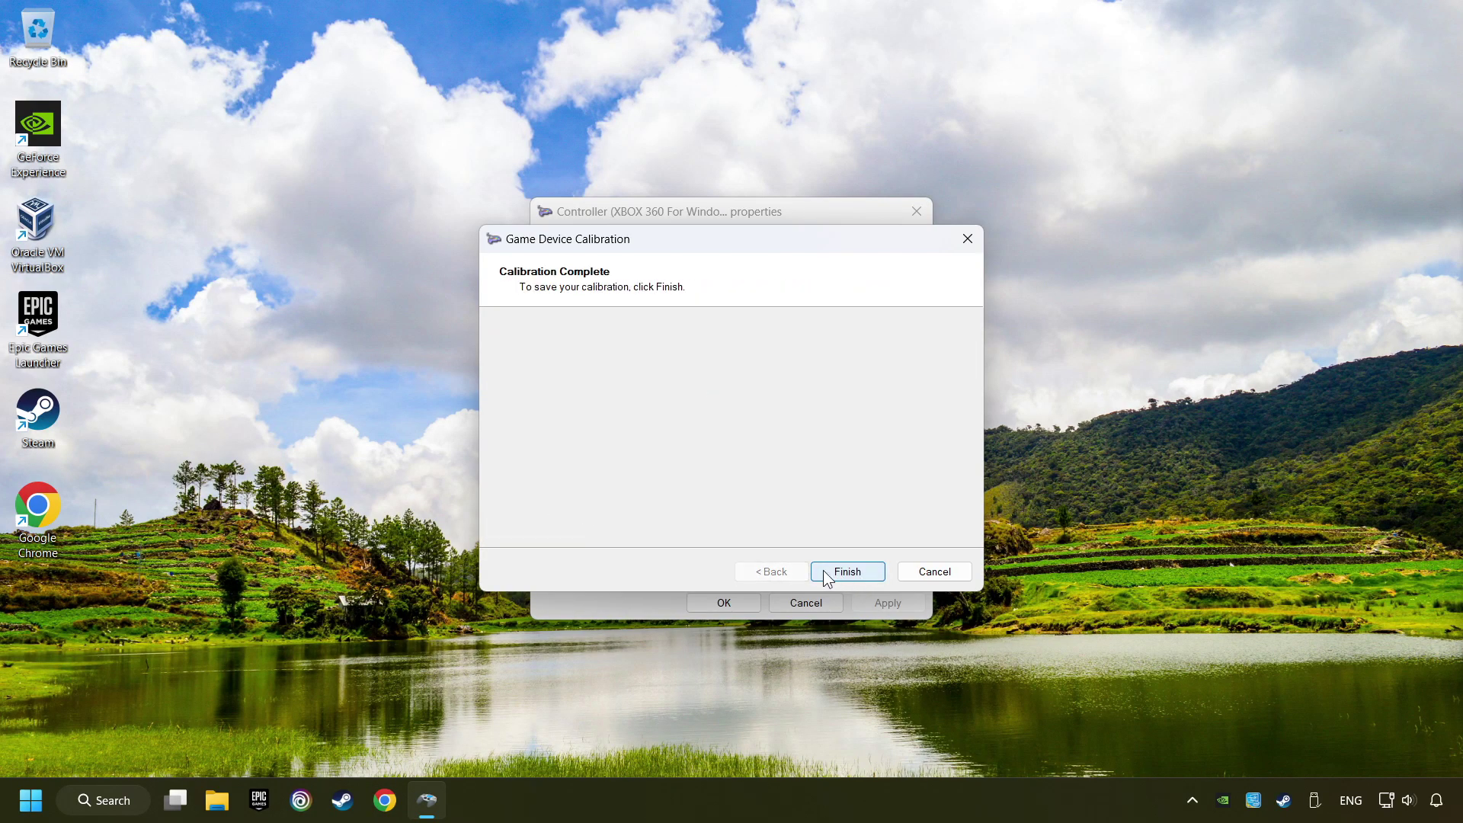
left_click(847, 573)
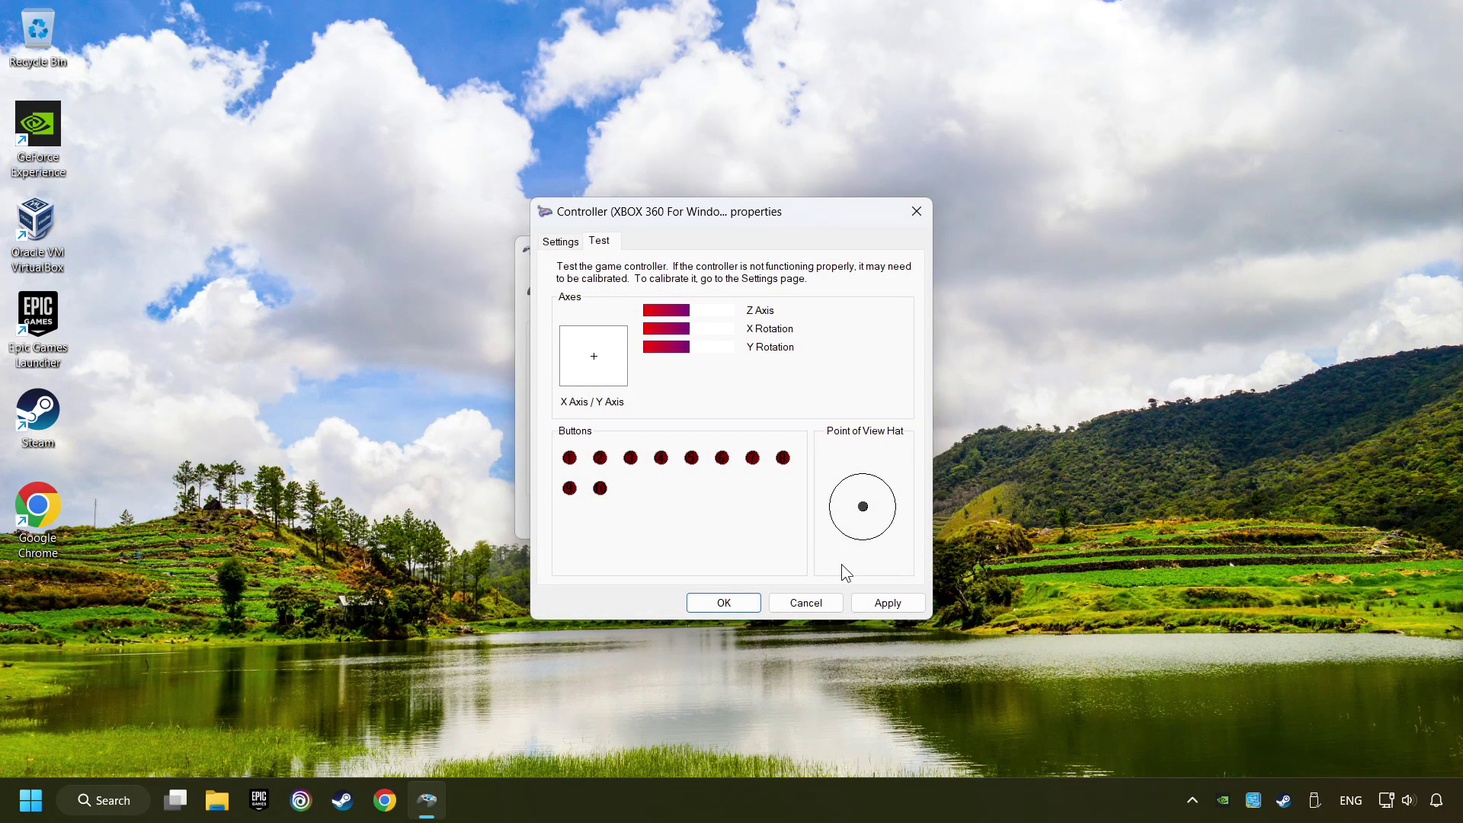
left_click(901, 608)
left_click(716, 603)
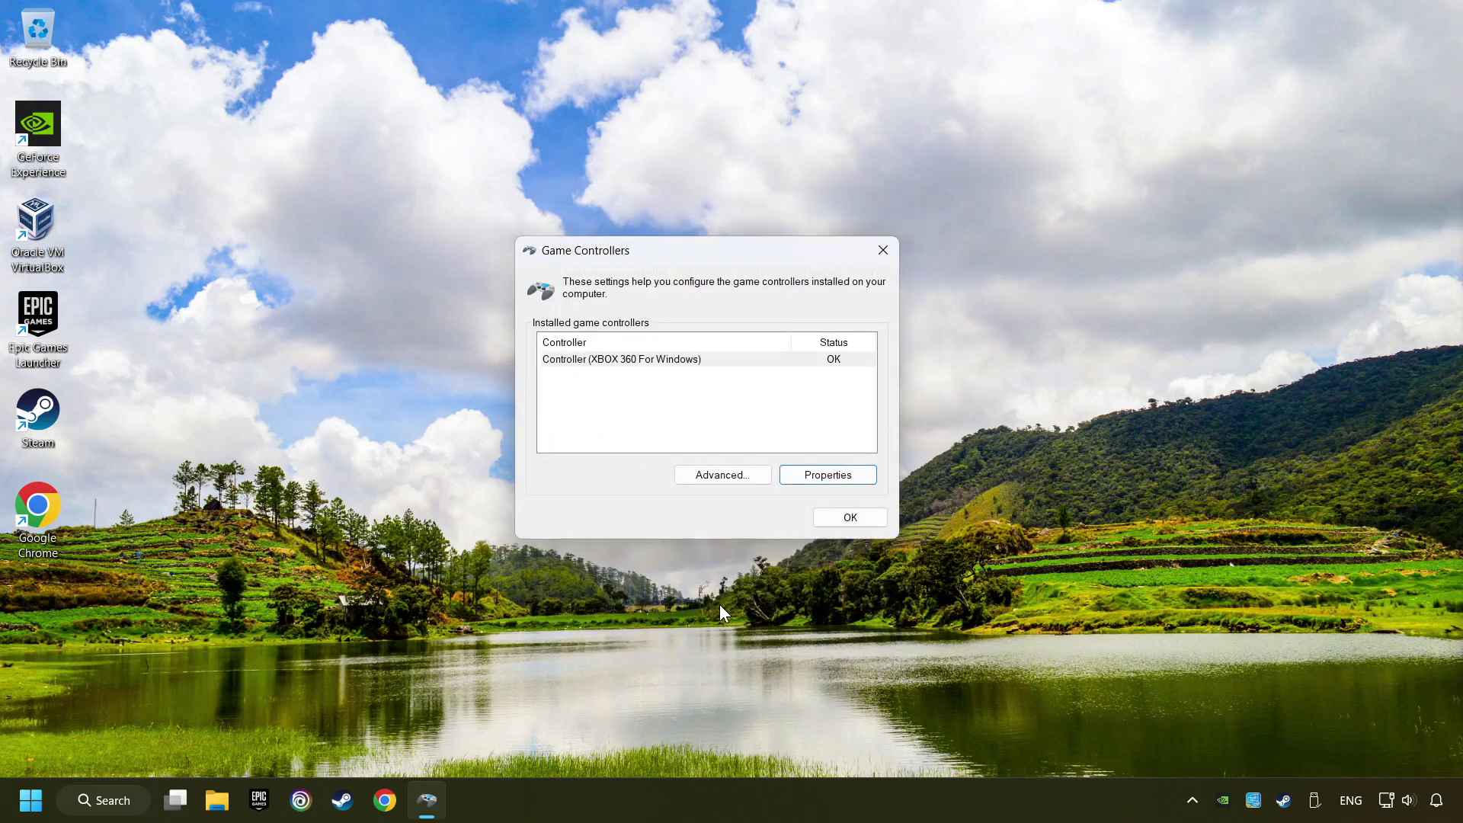
left_click(848, 518)
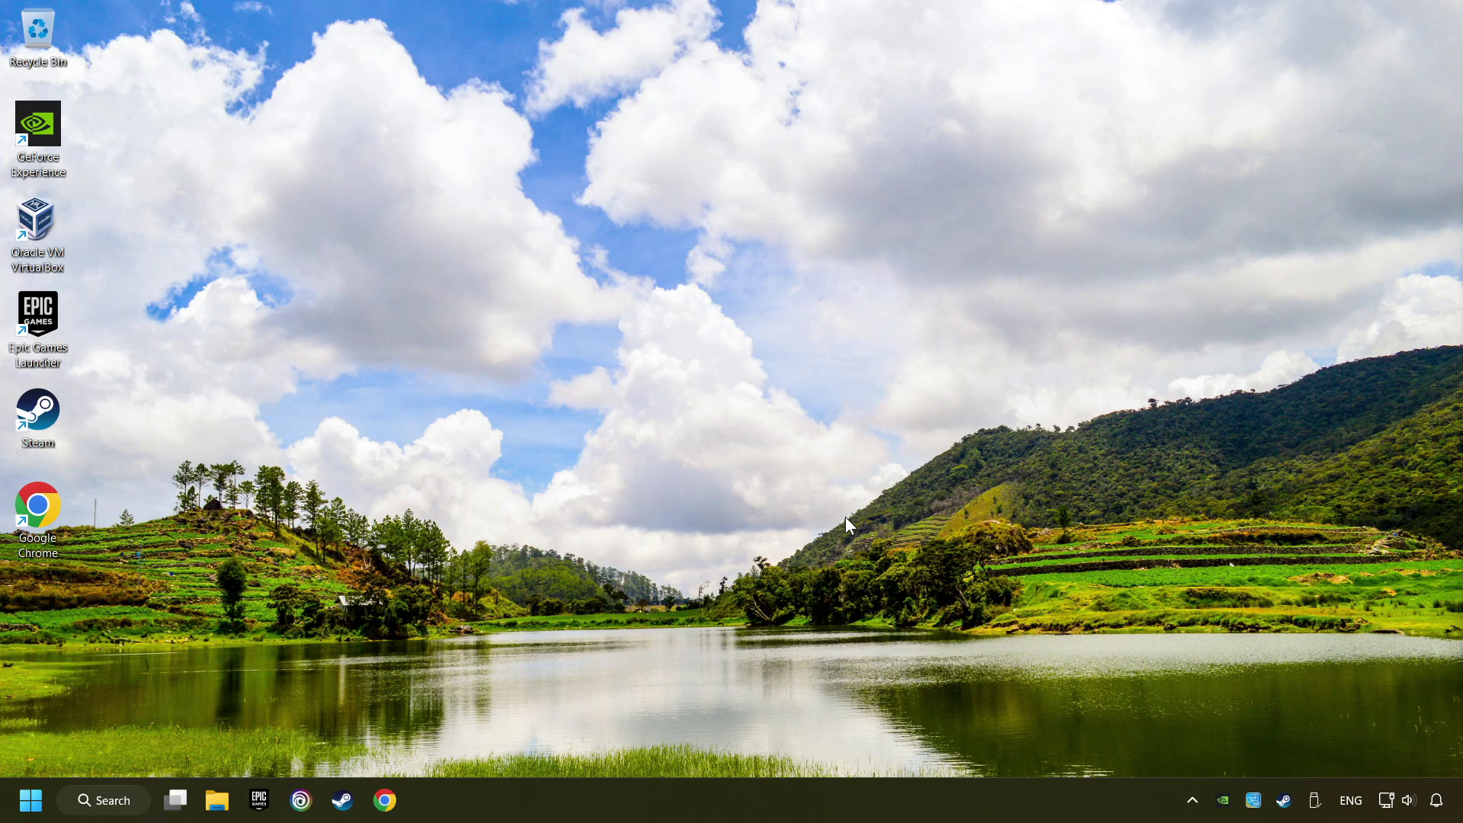
- Switch to Steam and open its Controller settings
left_click(342, 800)
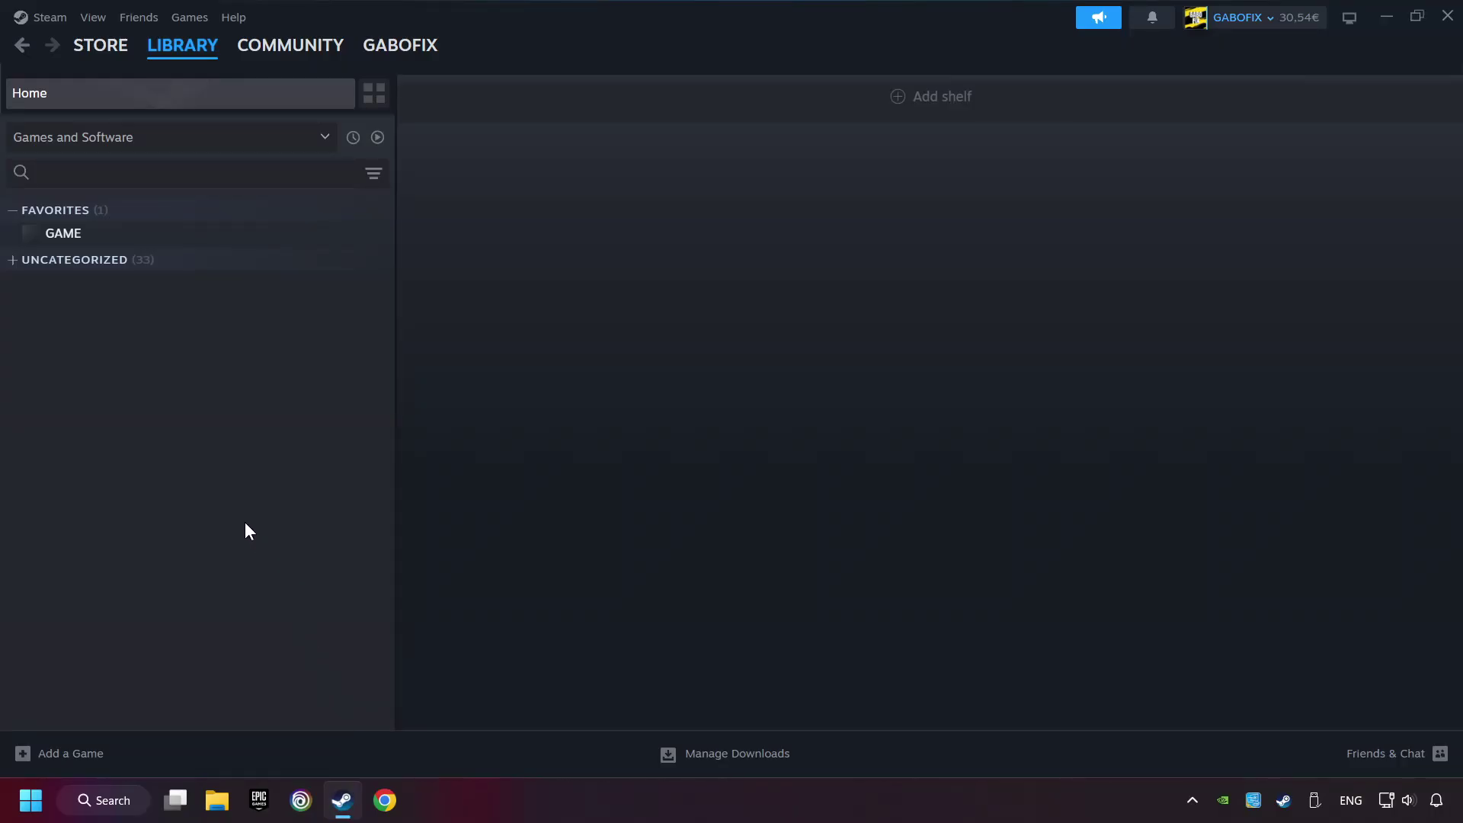
left_click(52, 18)
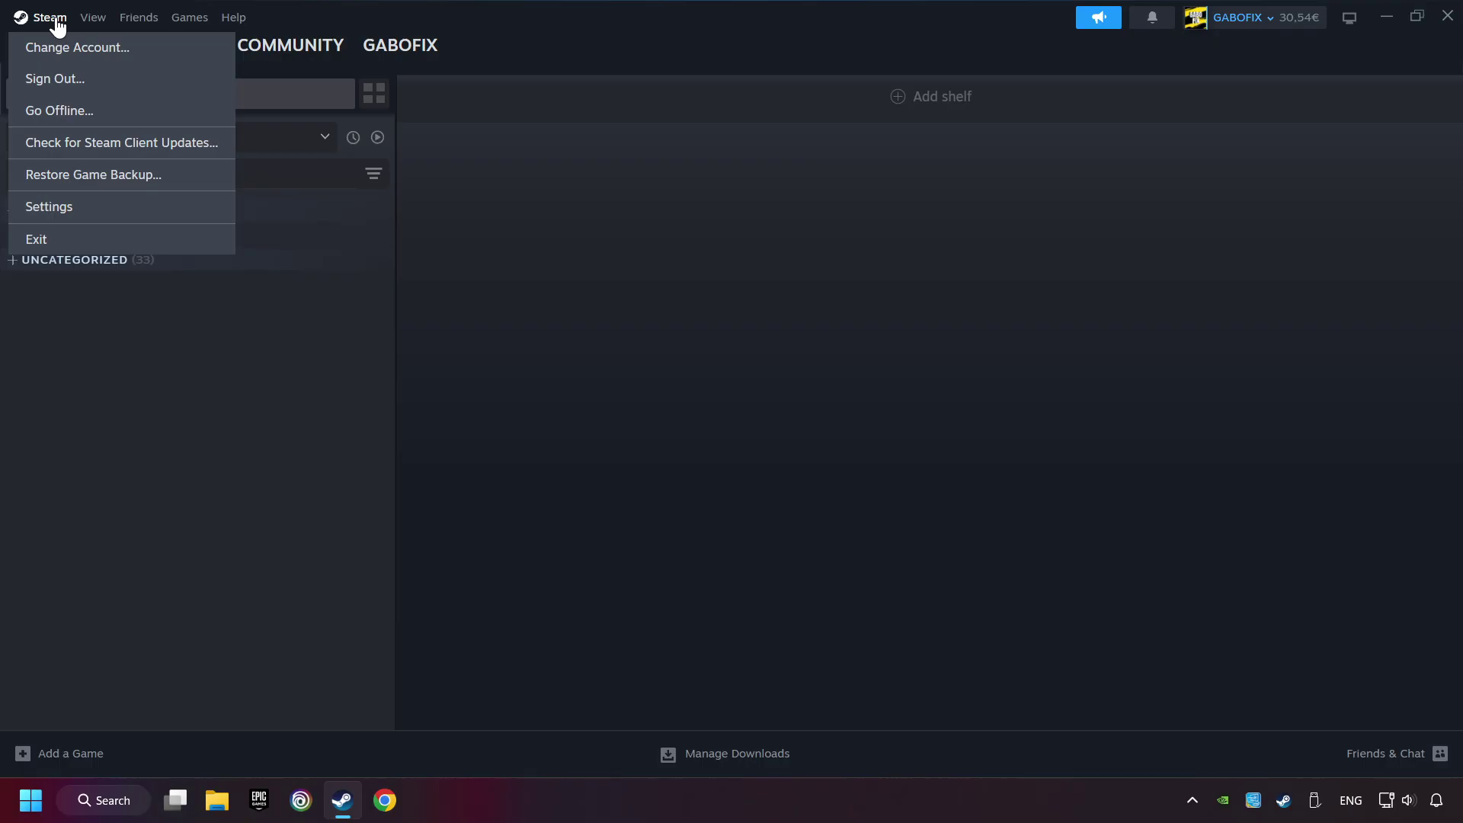
left_click(153, 214)
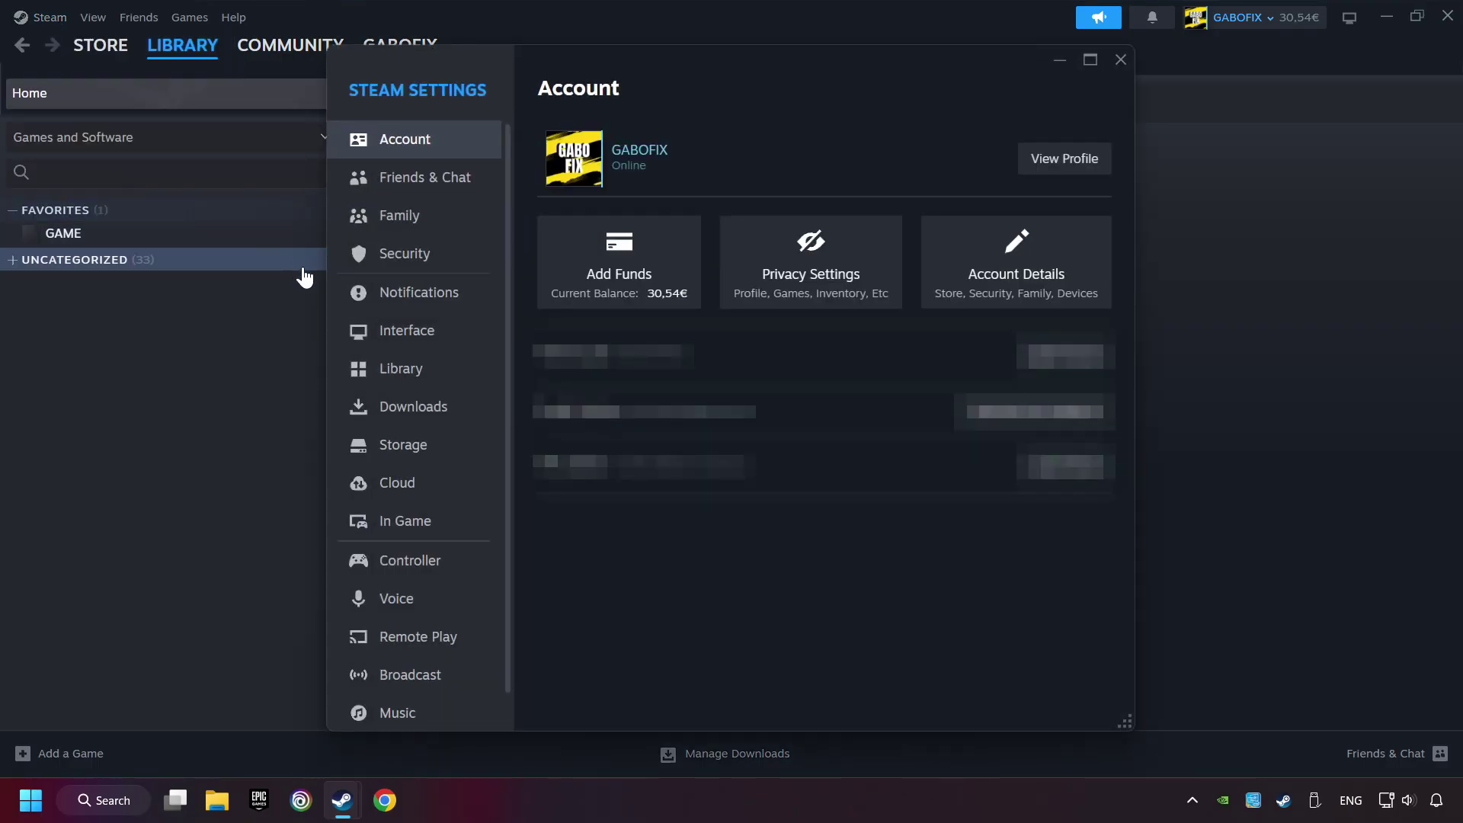
scroll(415, 472, "down", 1)
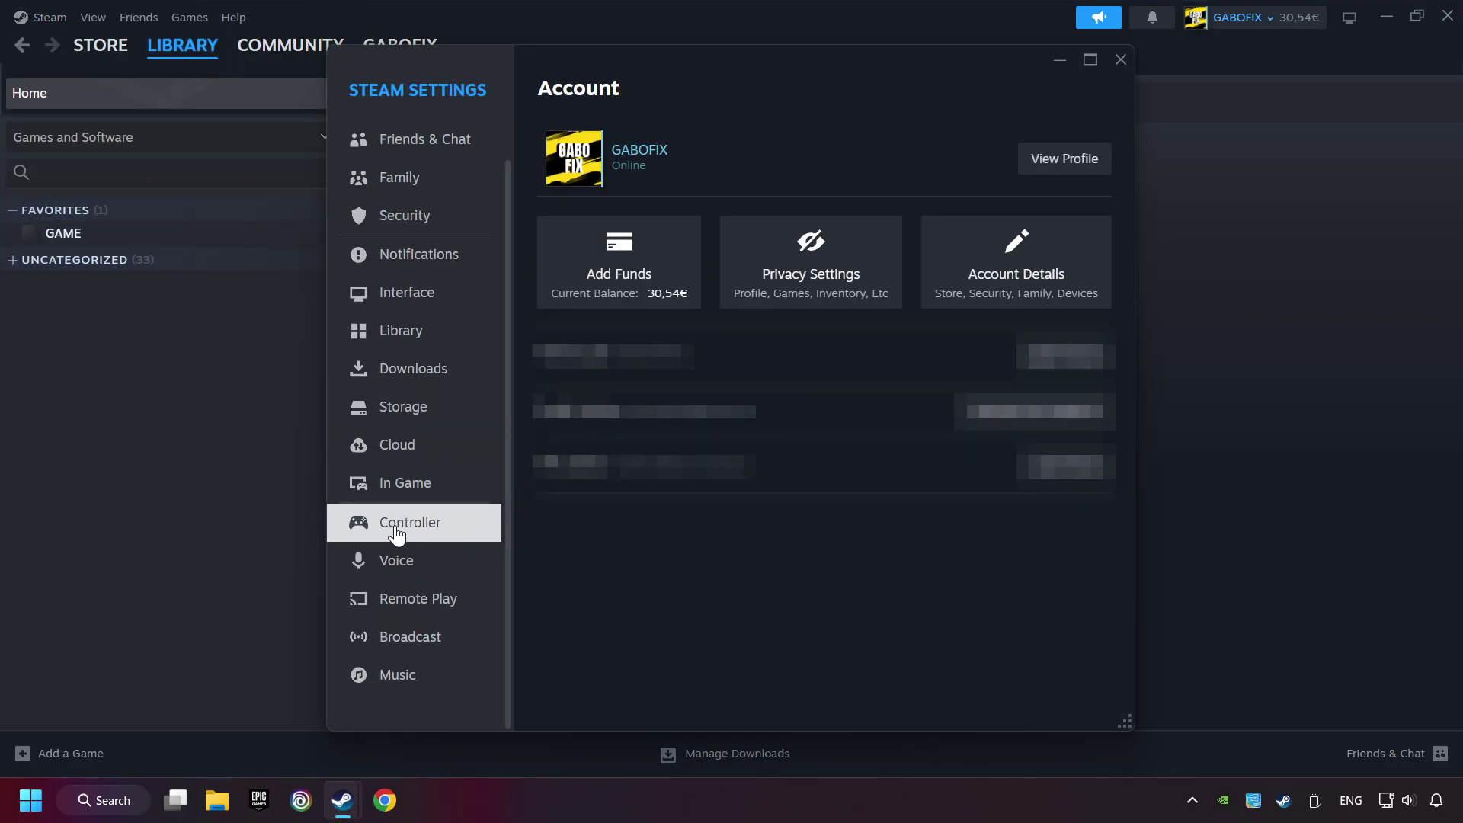
left_click(484, 531)
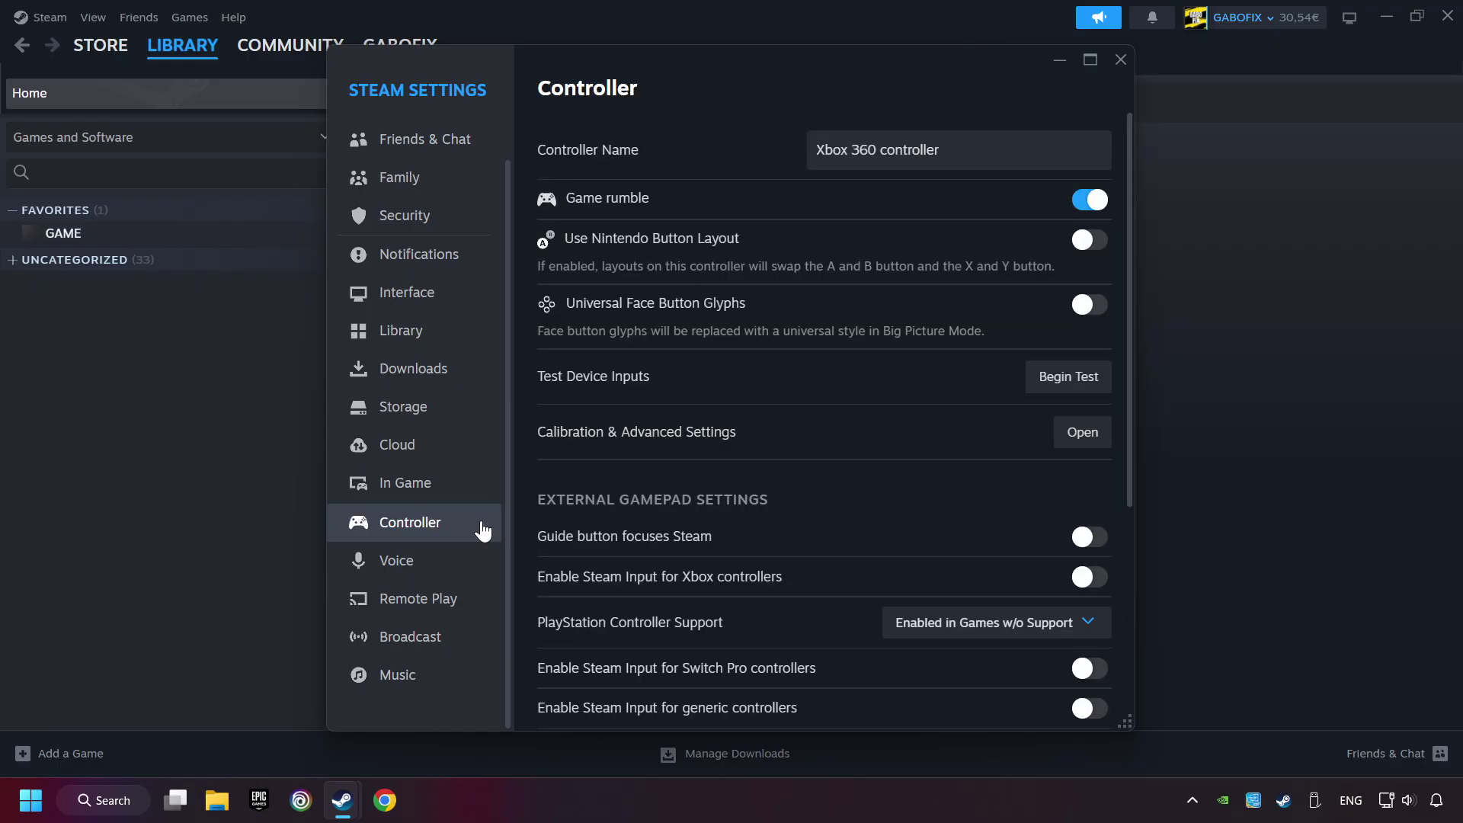
- Enable Steam Input for Xbox, Switch Pro and generic controllers, with PlayStation Controller Support set to Enabled in Games w/o Support, and close the settings
scroll(797, 452, "down", 3)
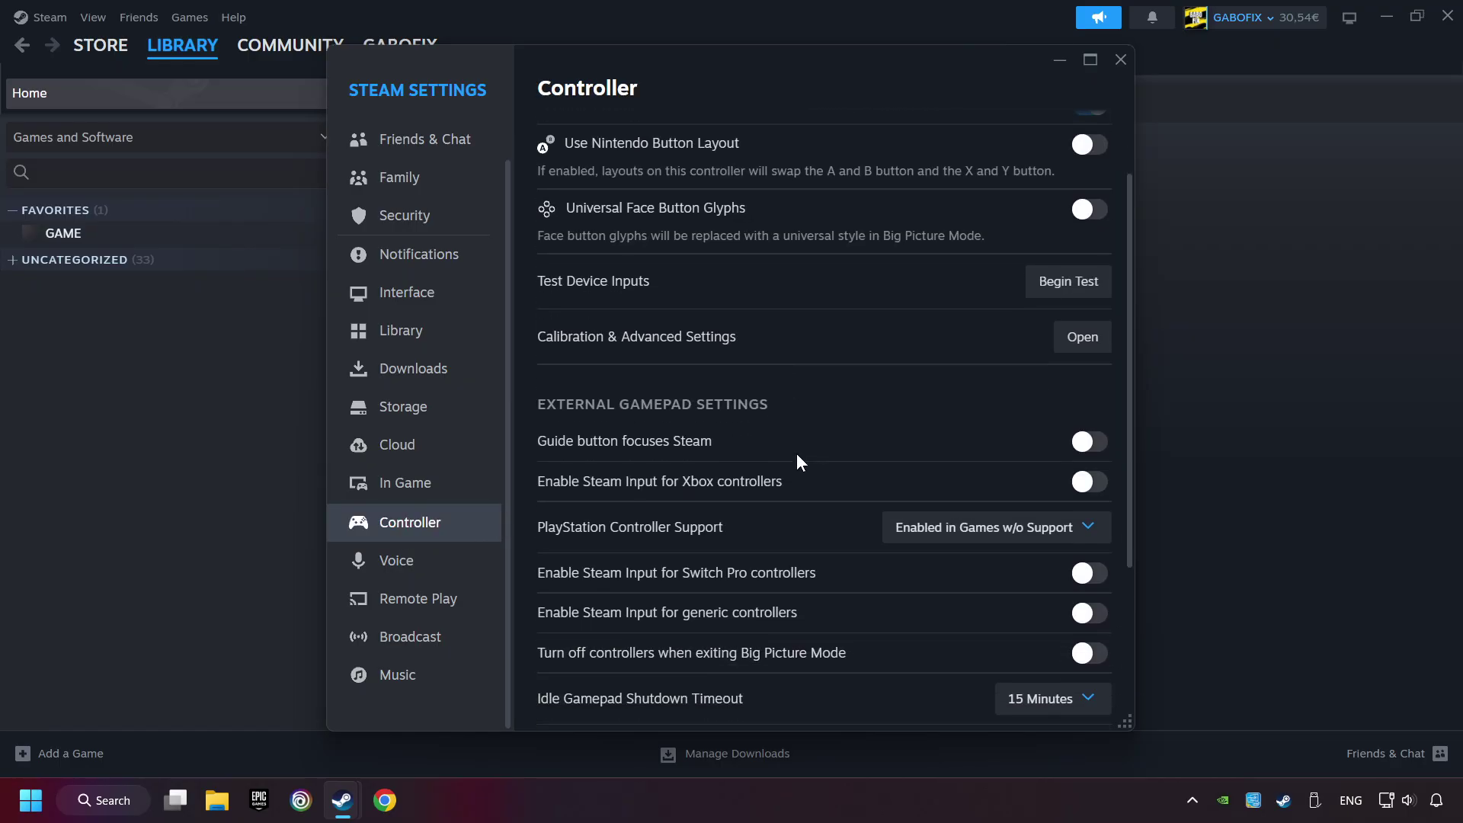
left_click(1090, 388)
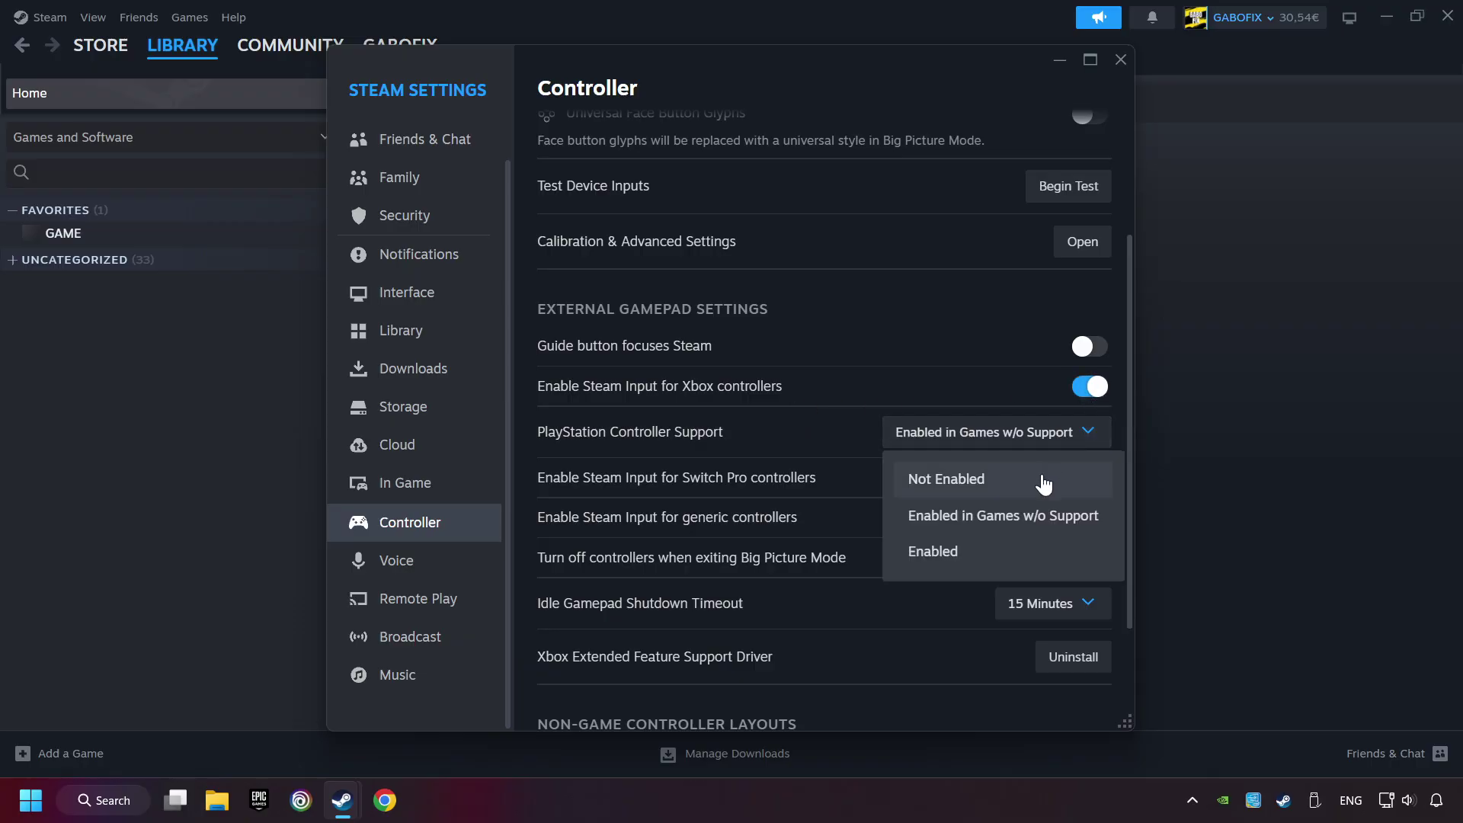
left_click(1017, 515)
left_click(1098, 481)
left_click(1100, 520)
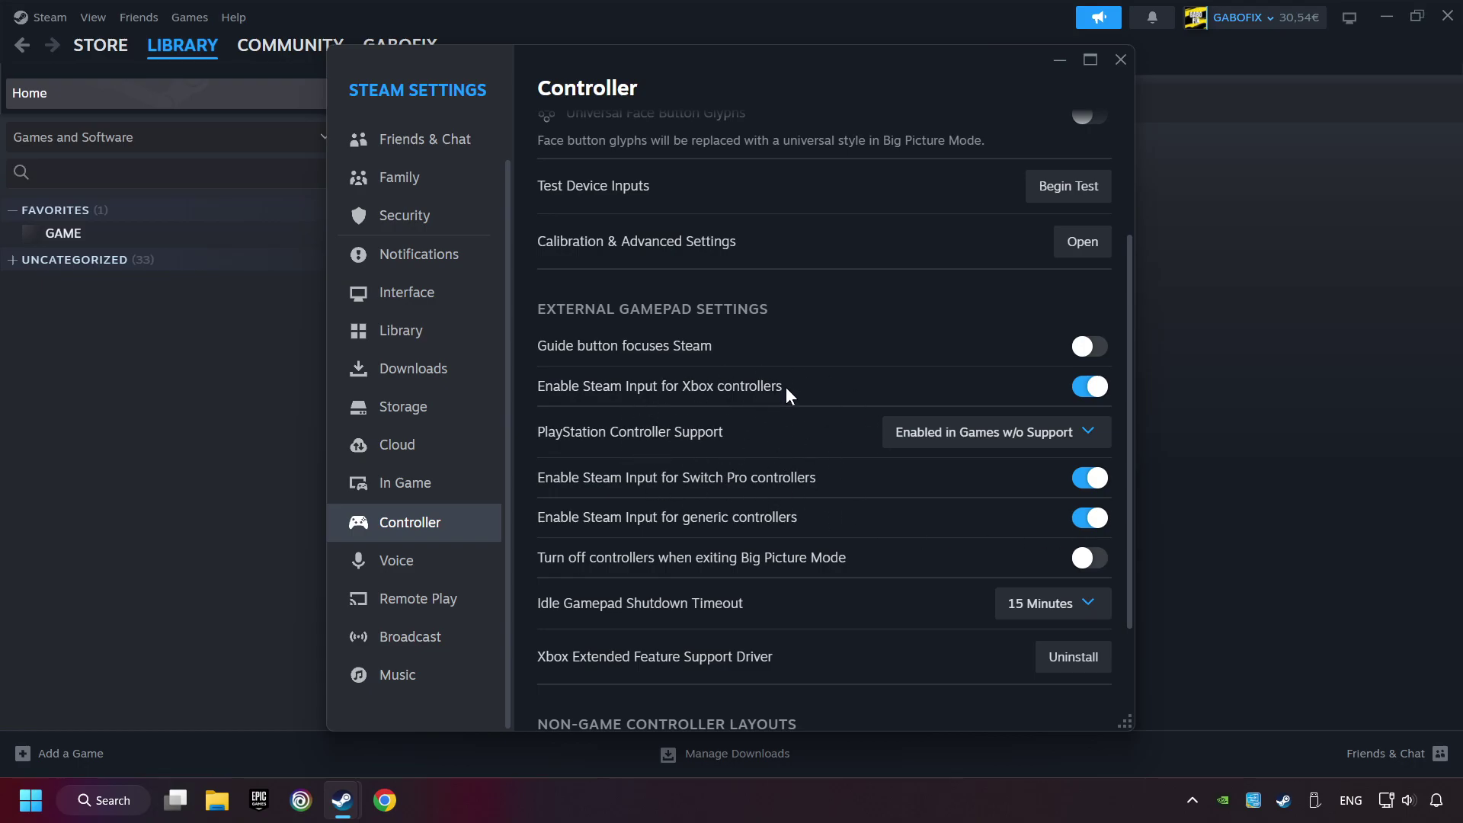
left_click(1120, 60)
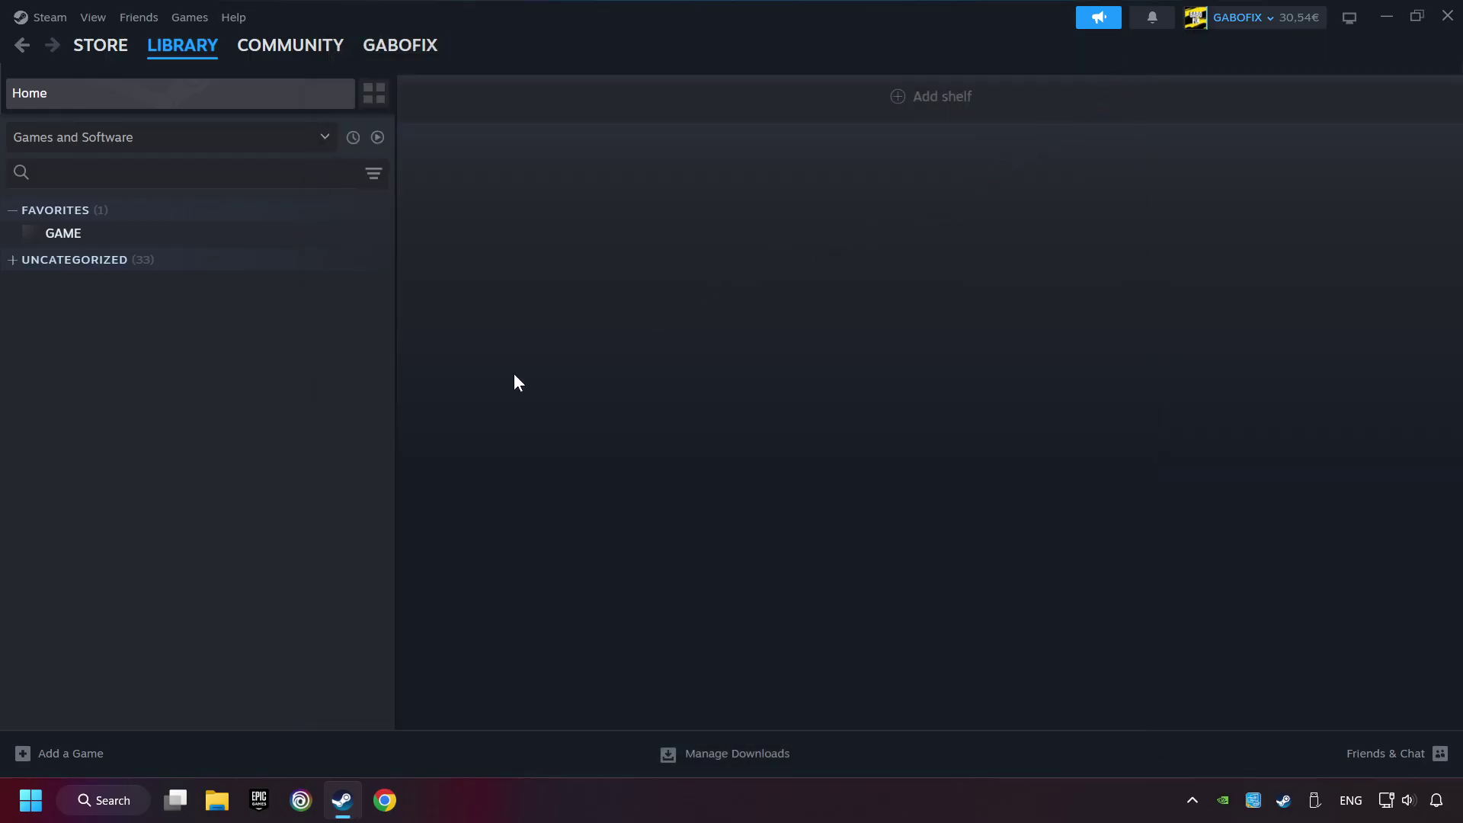
left_click(68, 755)
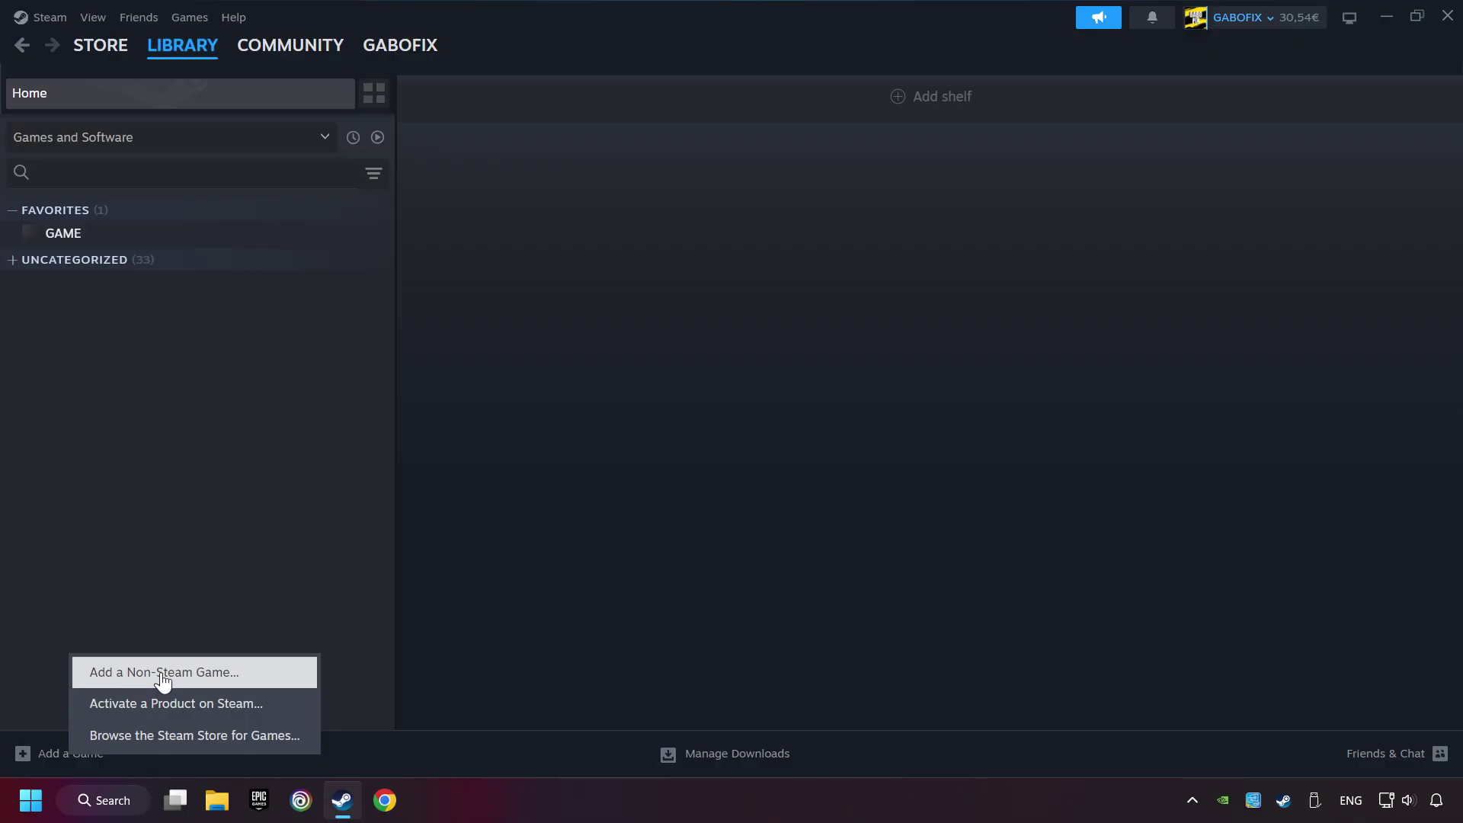
left_click(257, 674)
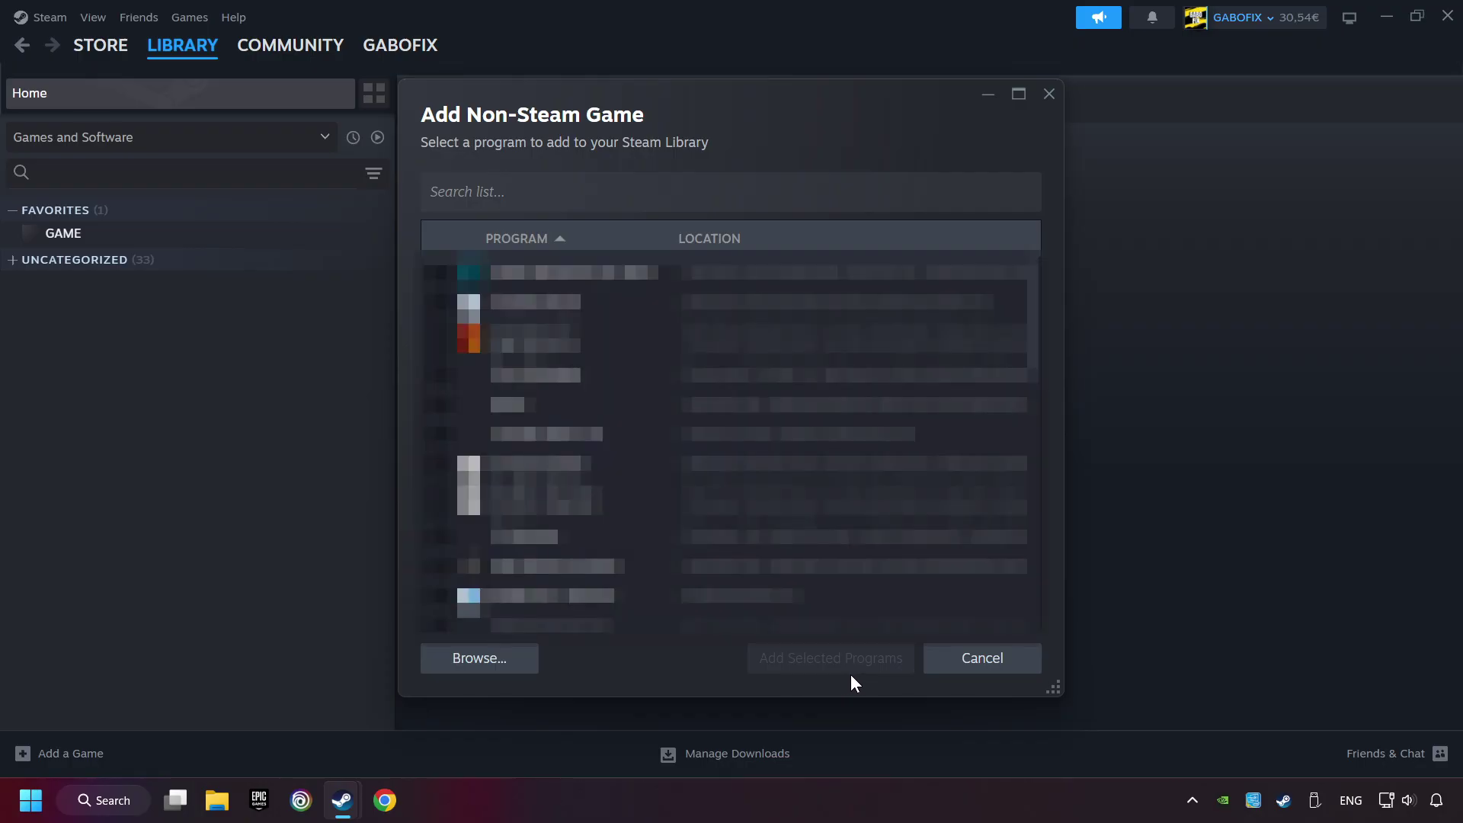
left_click(943, 667)
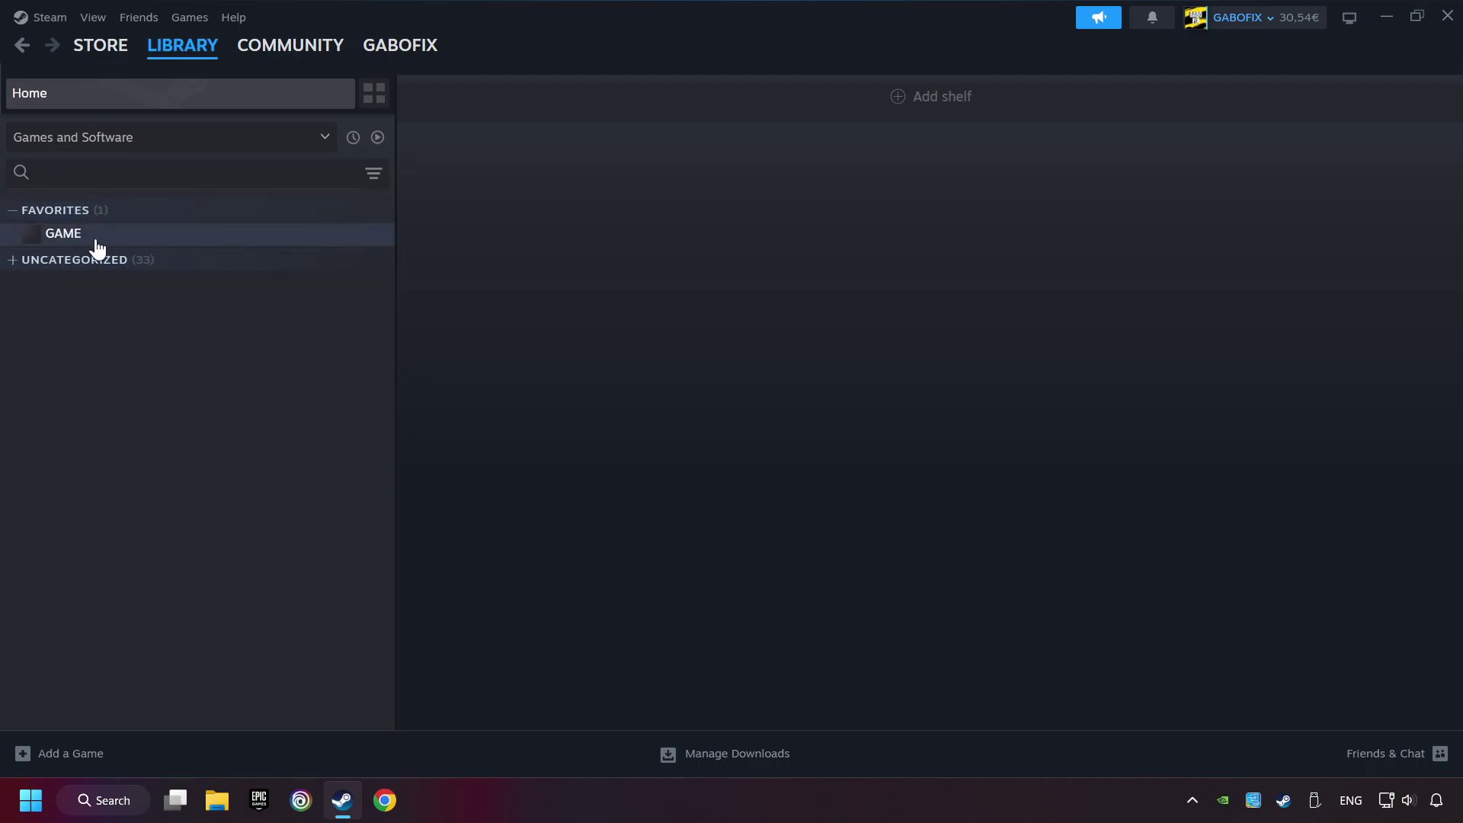
- Open the controller layout settings of GAME from the library's favorites and select the Gamepad template
left_click(167, 245)
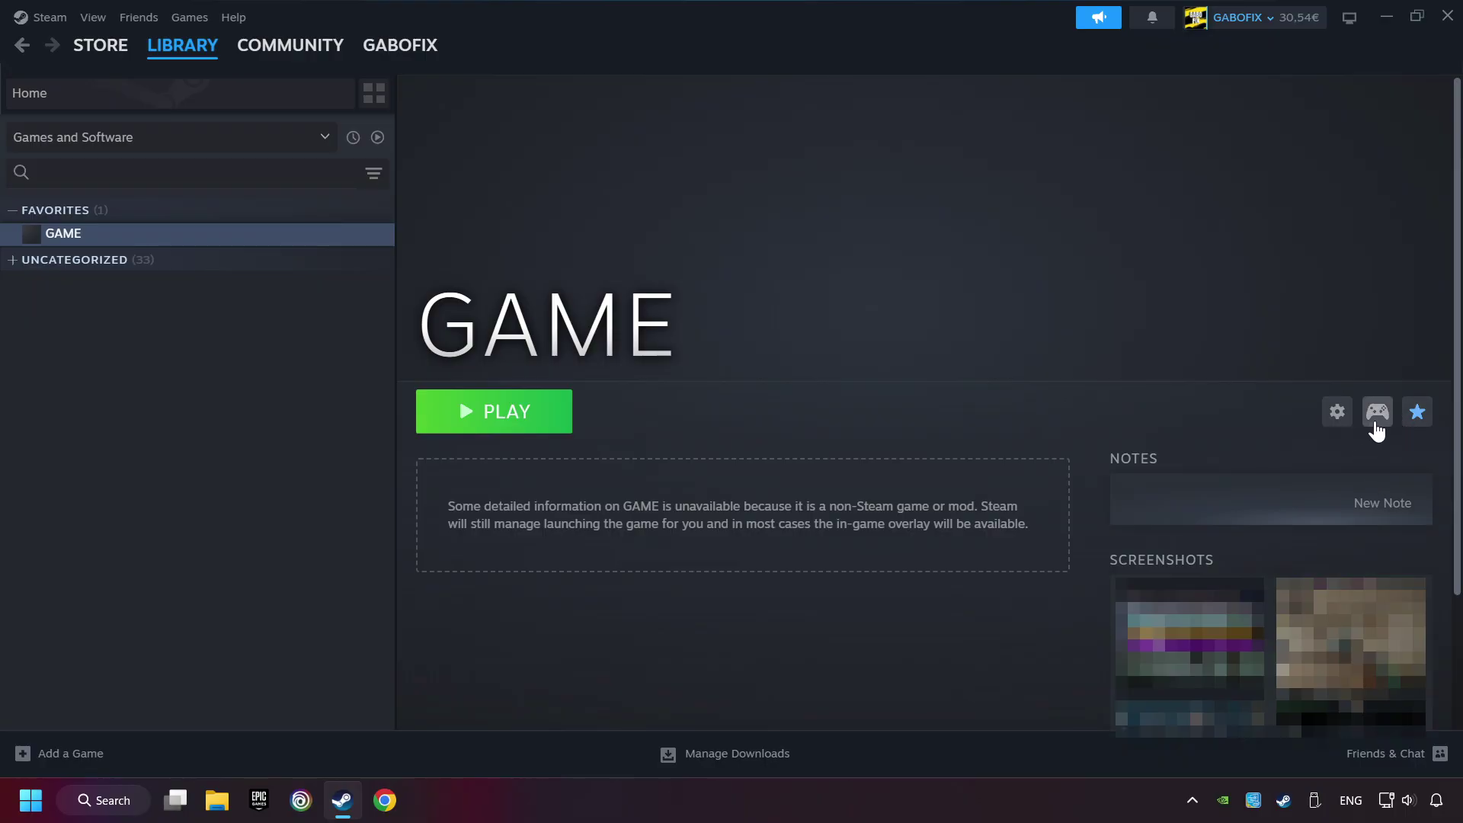
left_click(1376, 412)
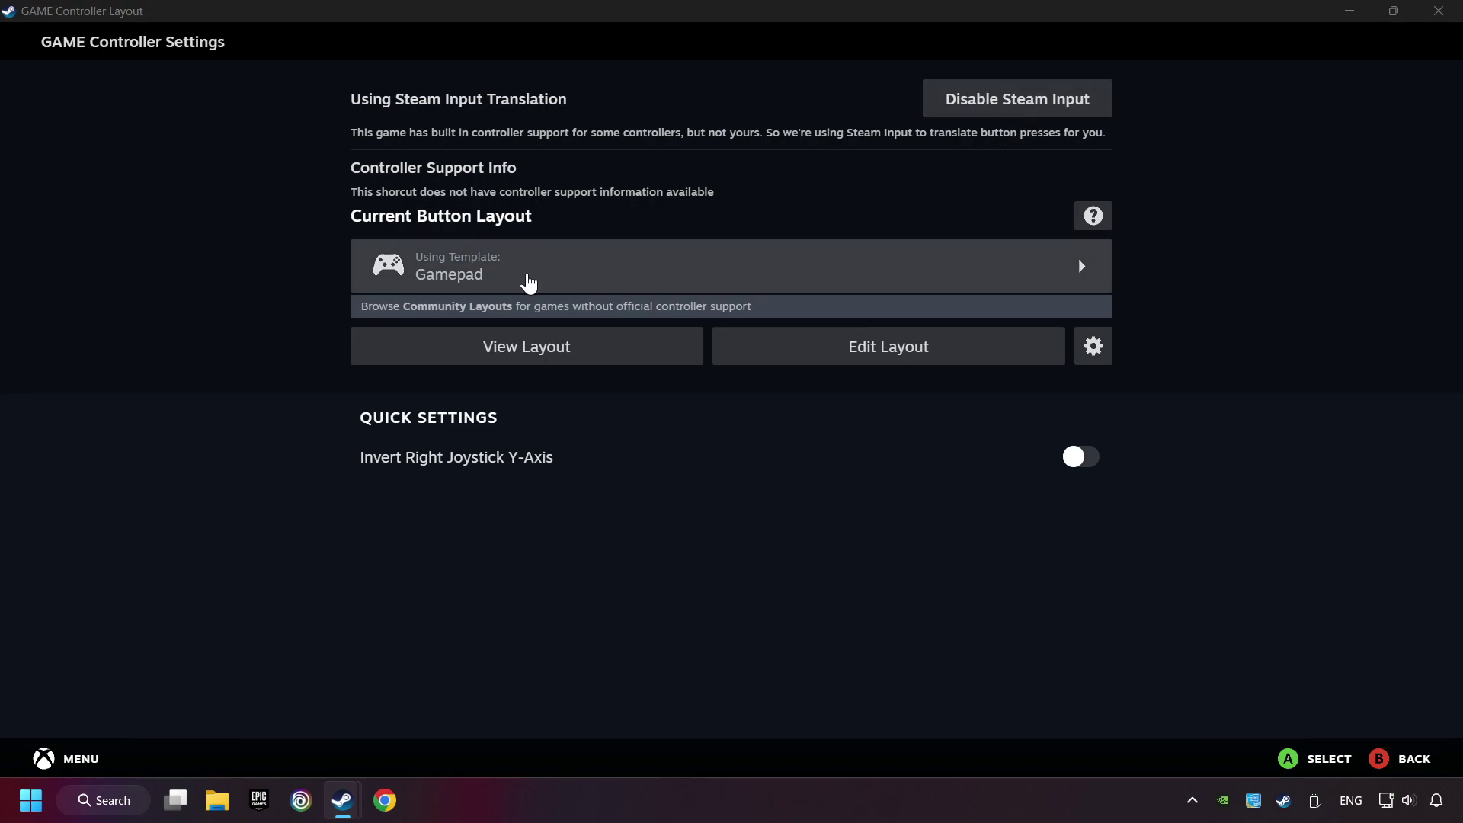
left_click(579, 280)
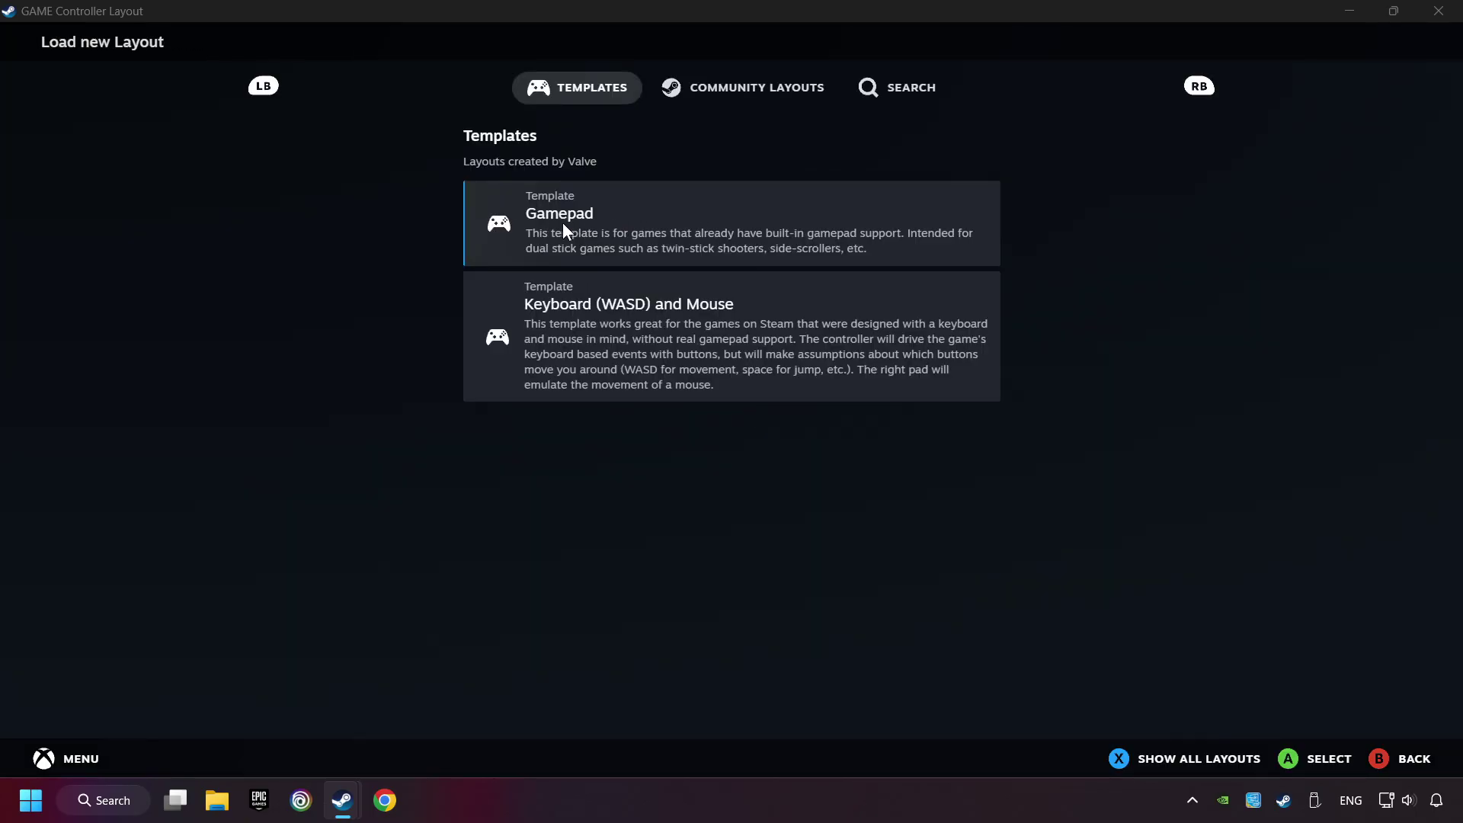
left_click(639, 213)
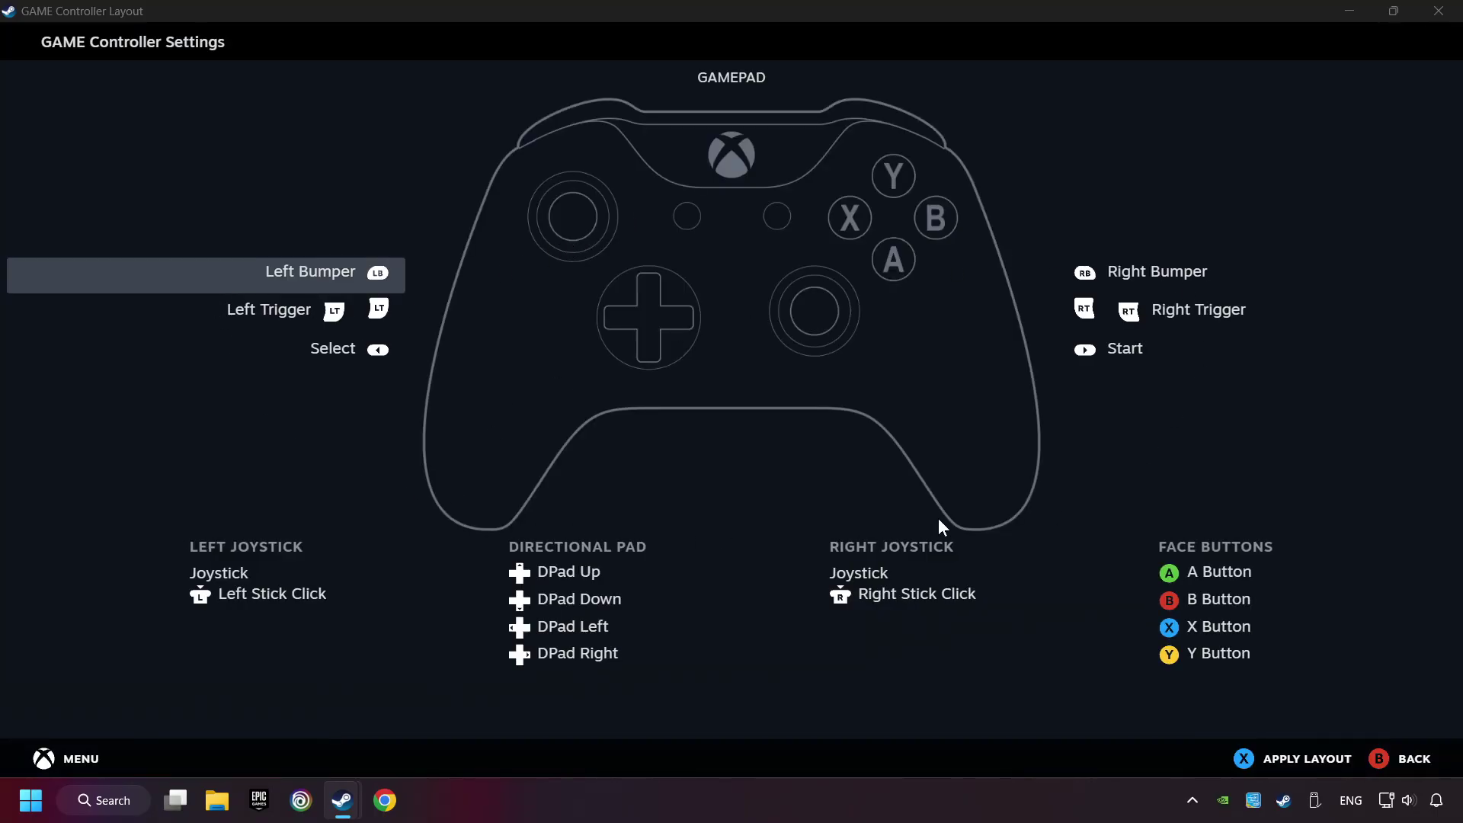
- Examine the Gamepad layout's button, D-pad, trigger and joystick assignments and its controller preview
left_click(1136, 273)
scroll(808, 267, "down", 1)
scroll(662, 243, "up", 1)
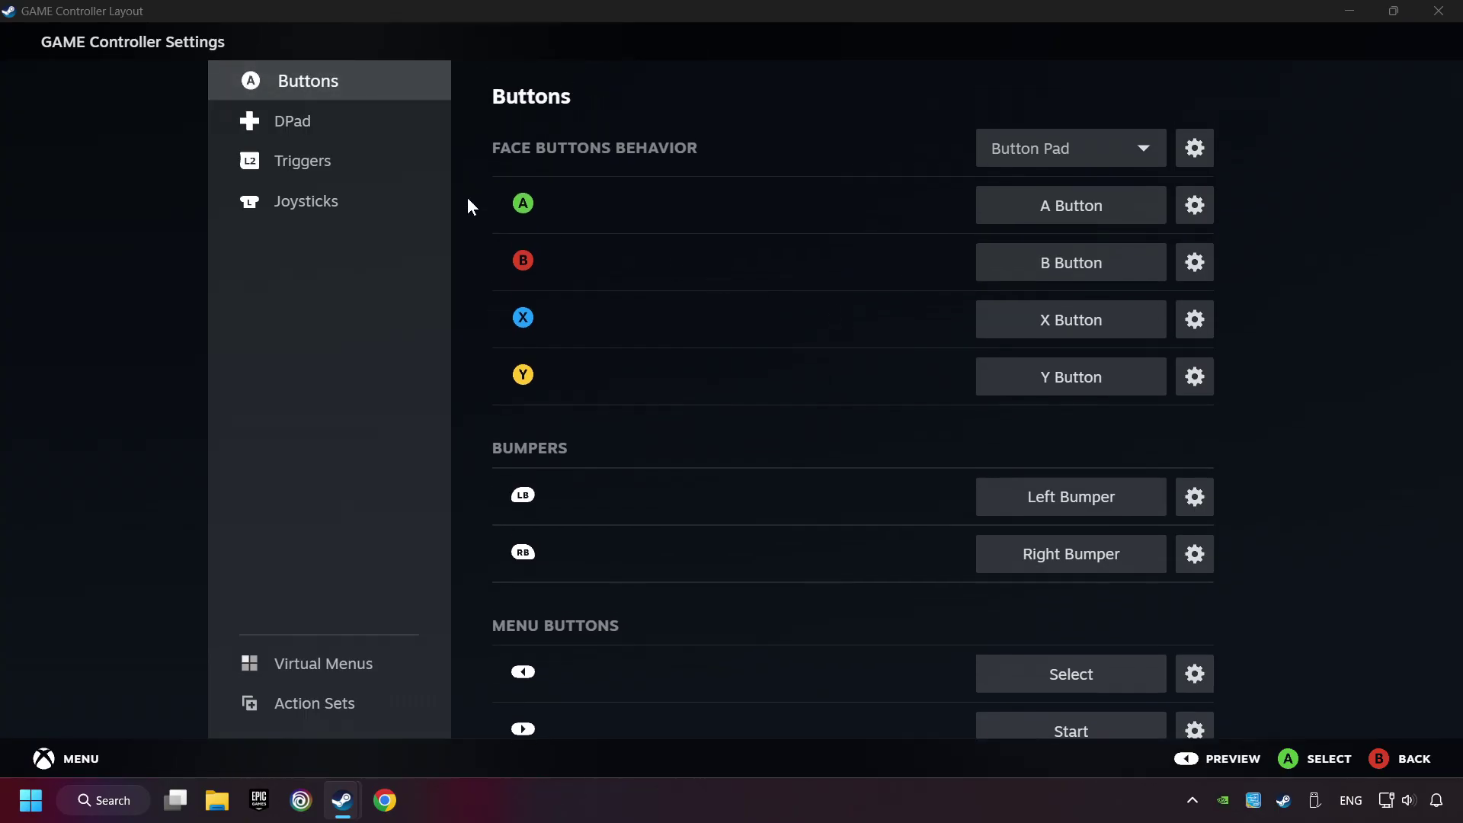
left_click(292, 136)
left_click(327, 158)
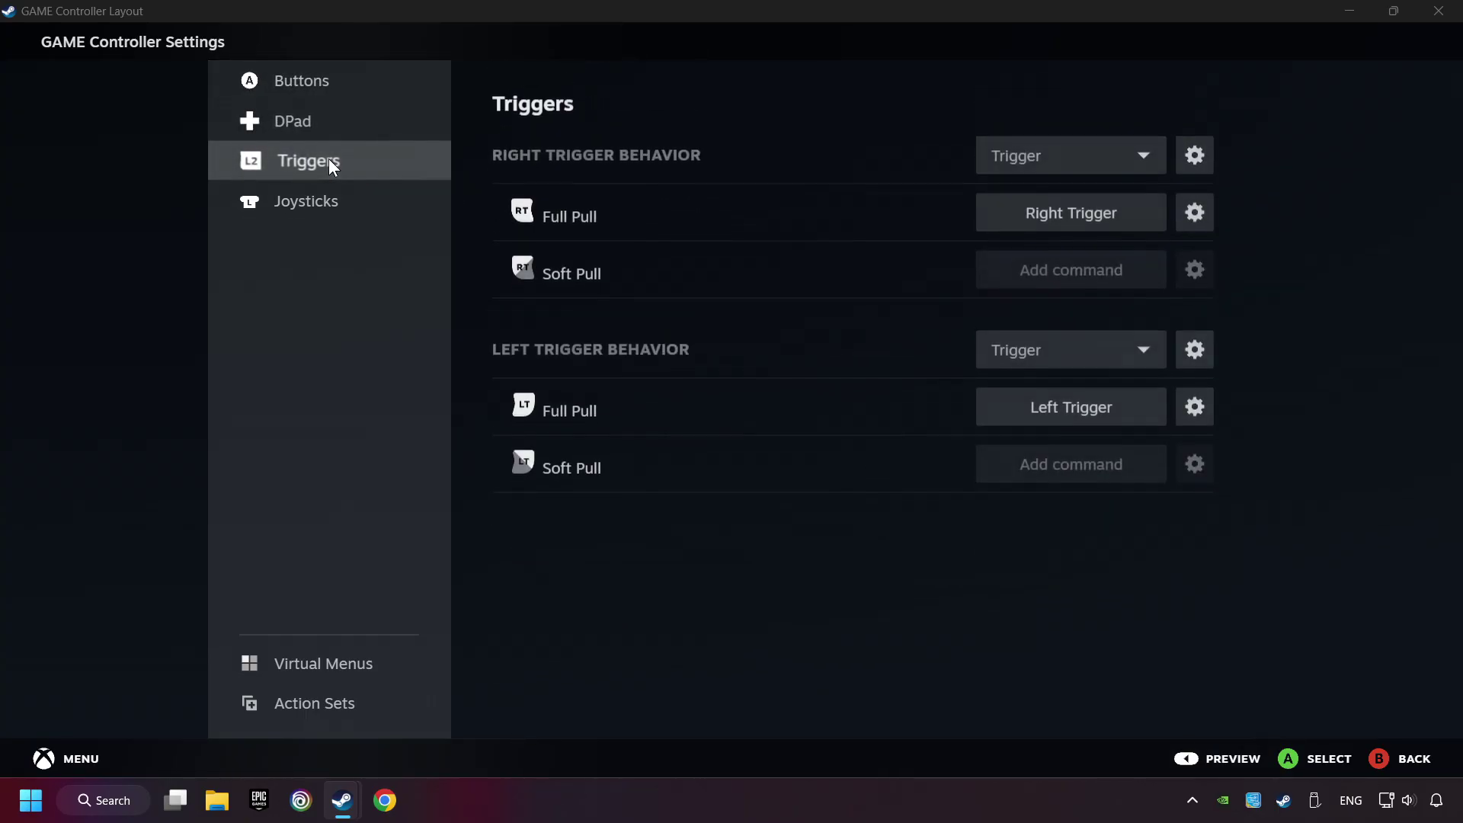
left_click(334, 192)
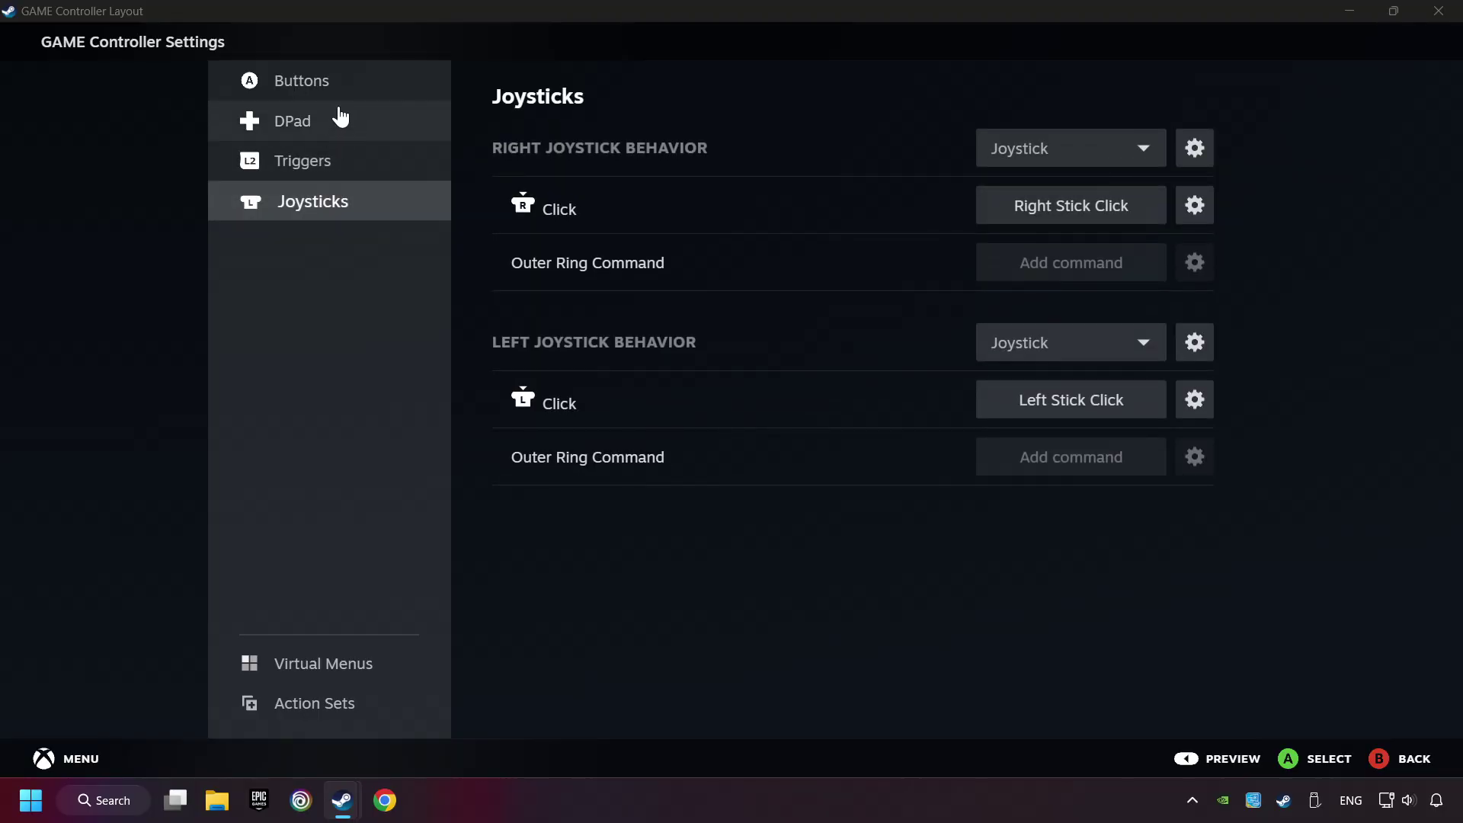
left_click(392, 90)
scroll(754, 289, "down", 1)
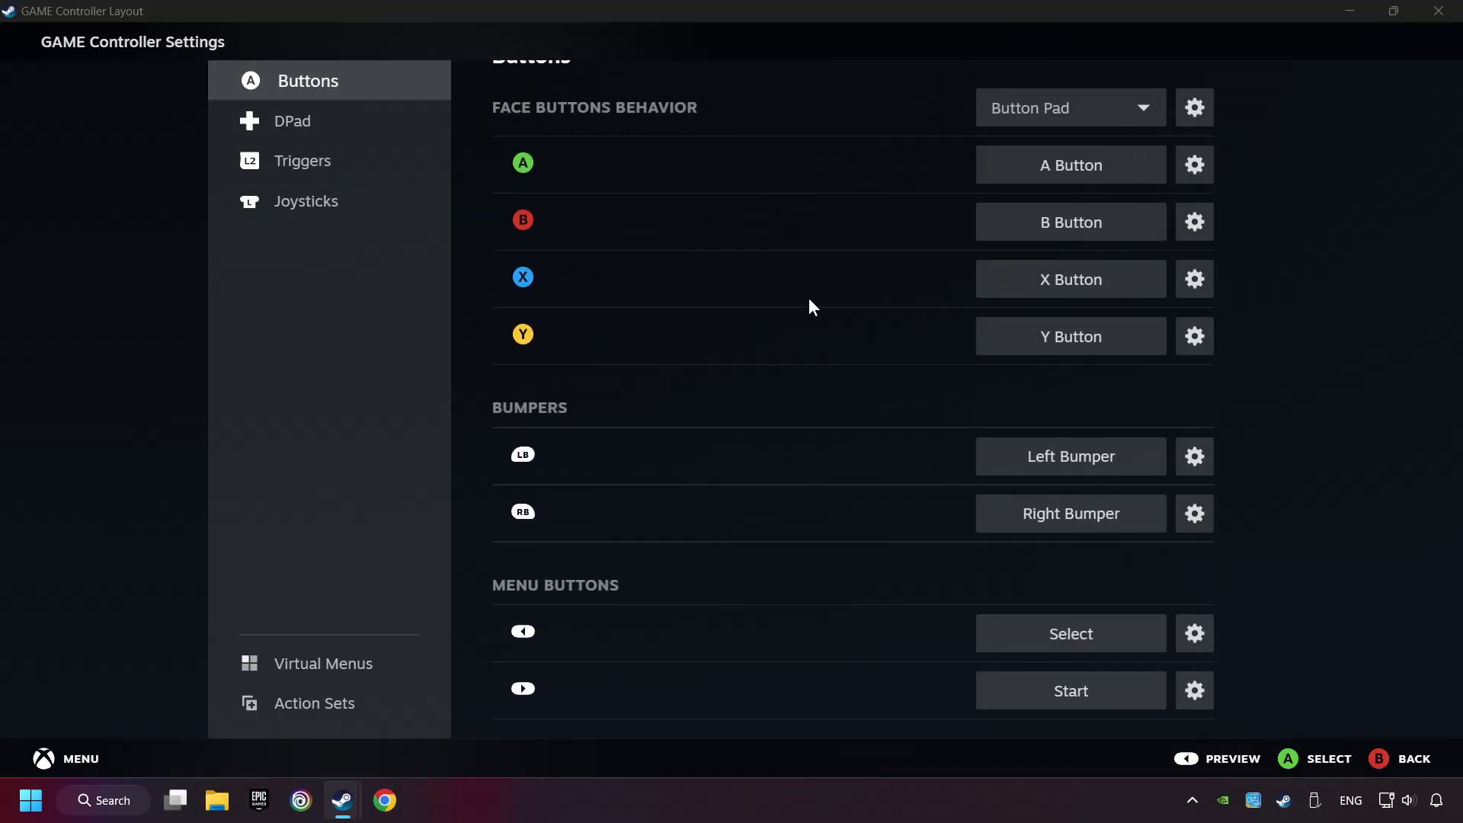
left_click(1230, 758)
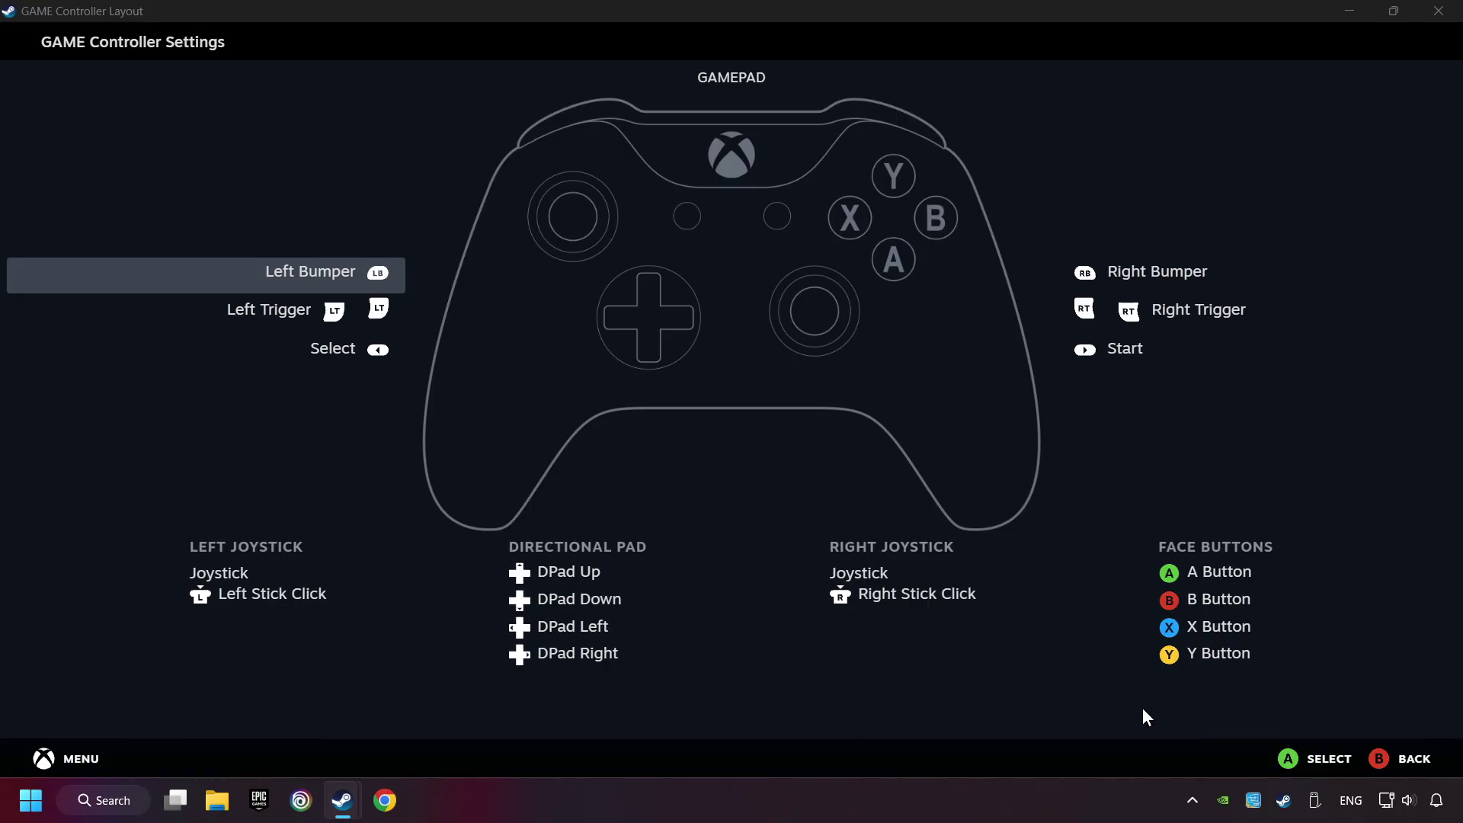
left_click(1410, 762)
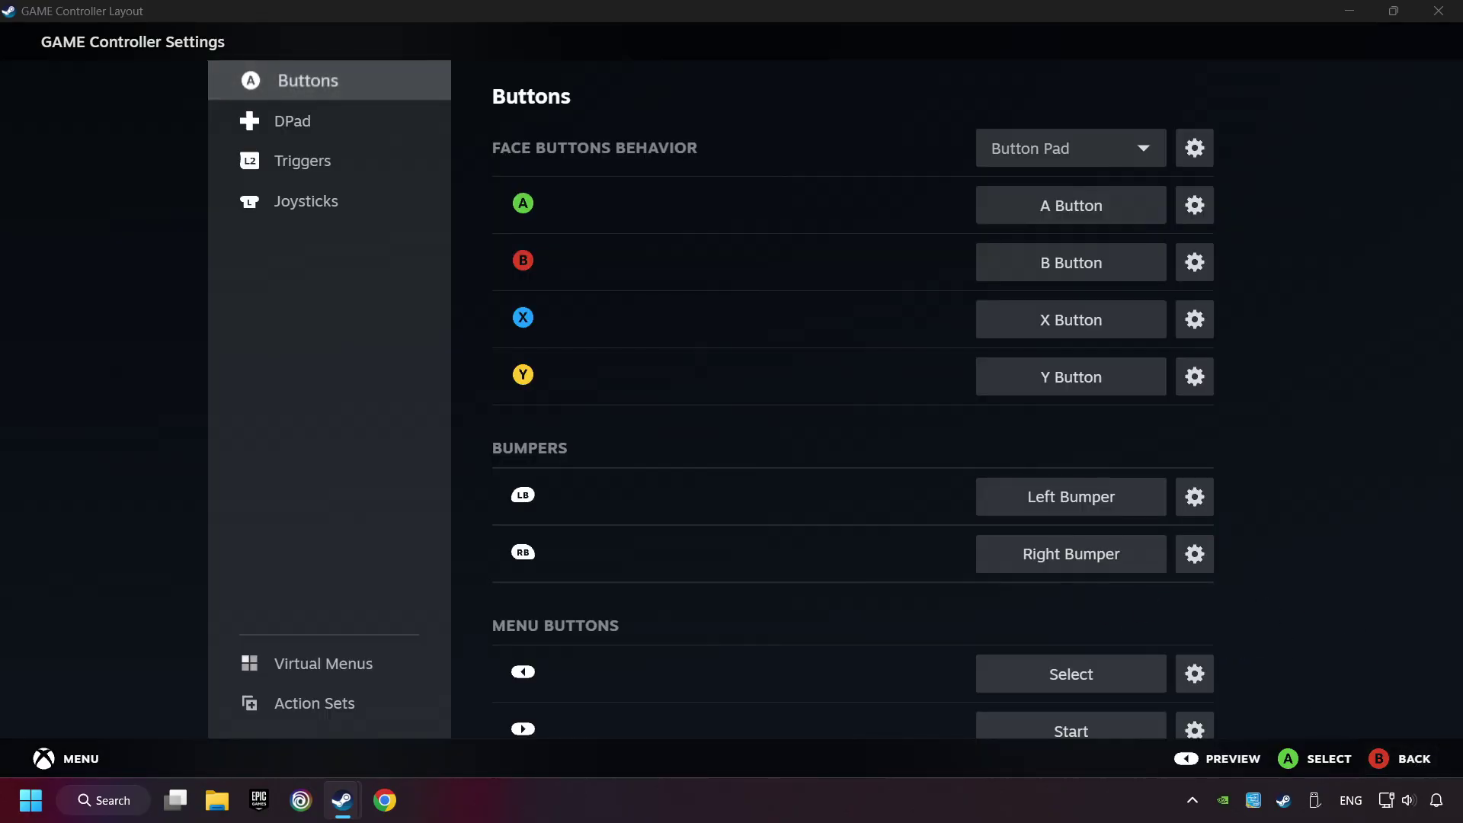
left_click(1228, 759)
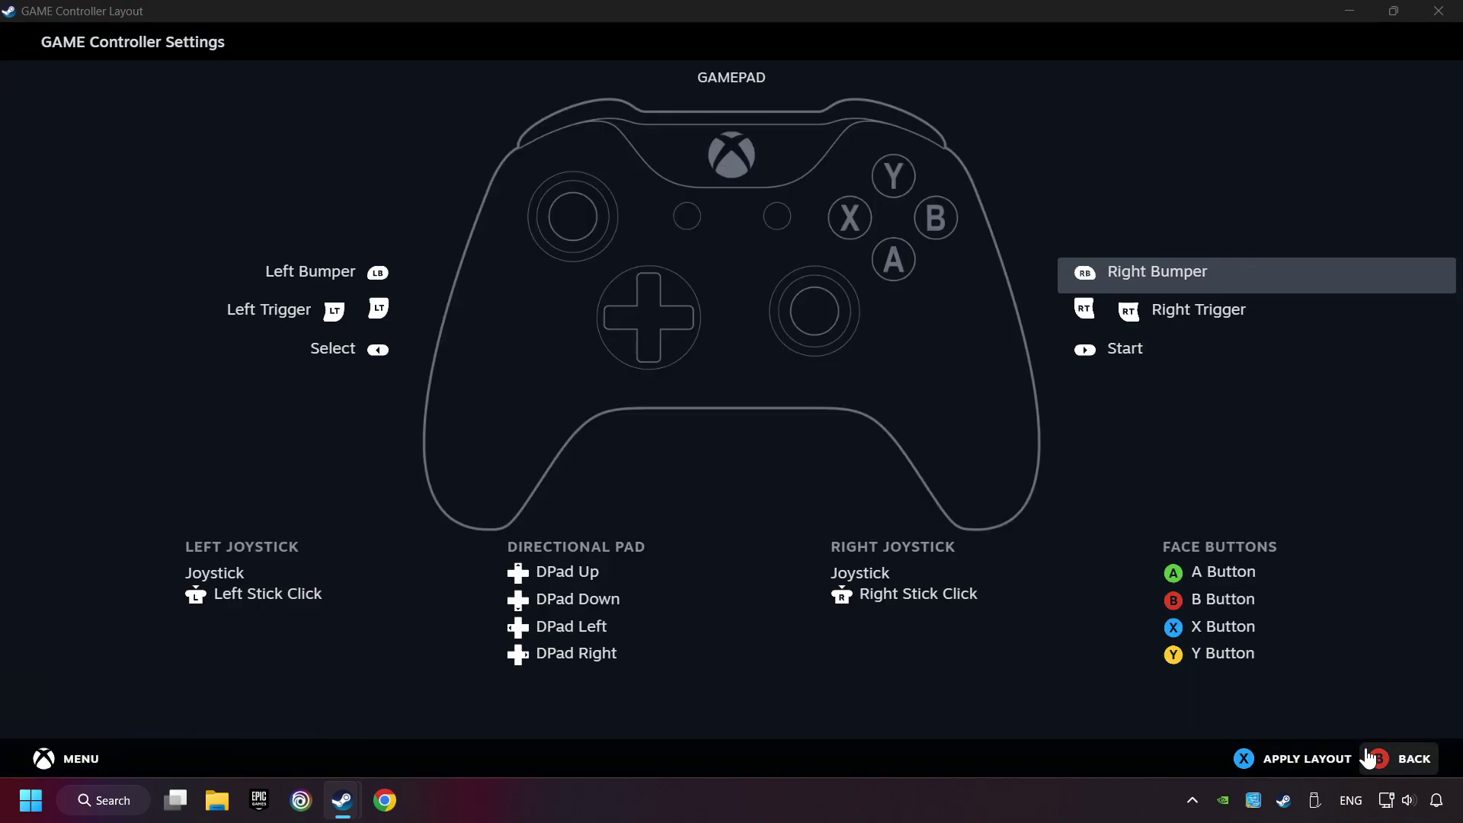
- Apply the Gamepad layout to GAME and launch the game from the library
left_click(1283, 770)
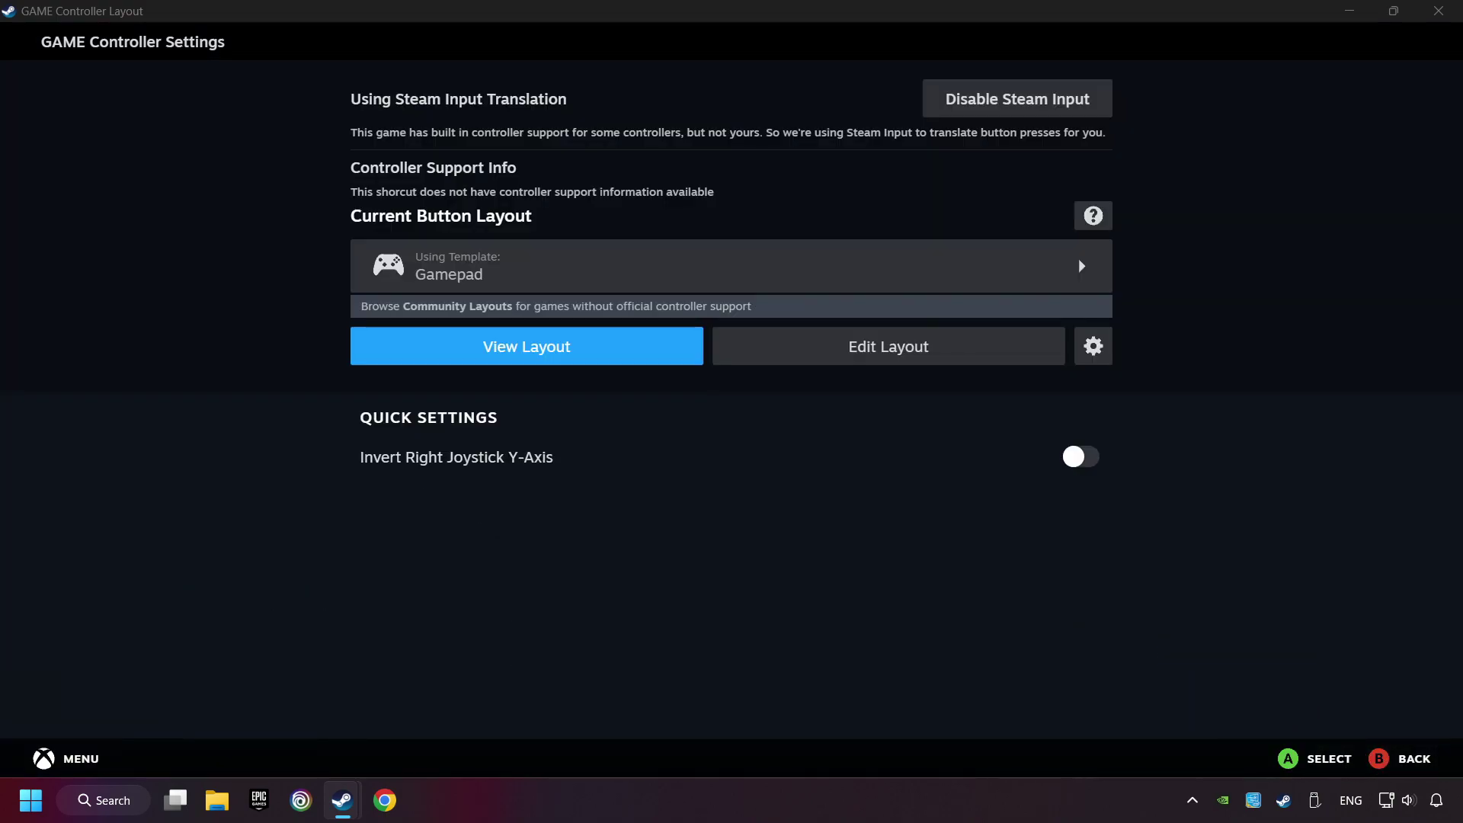
left_click(1402, 759)
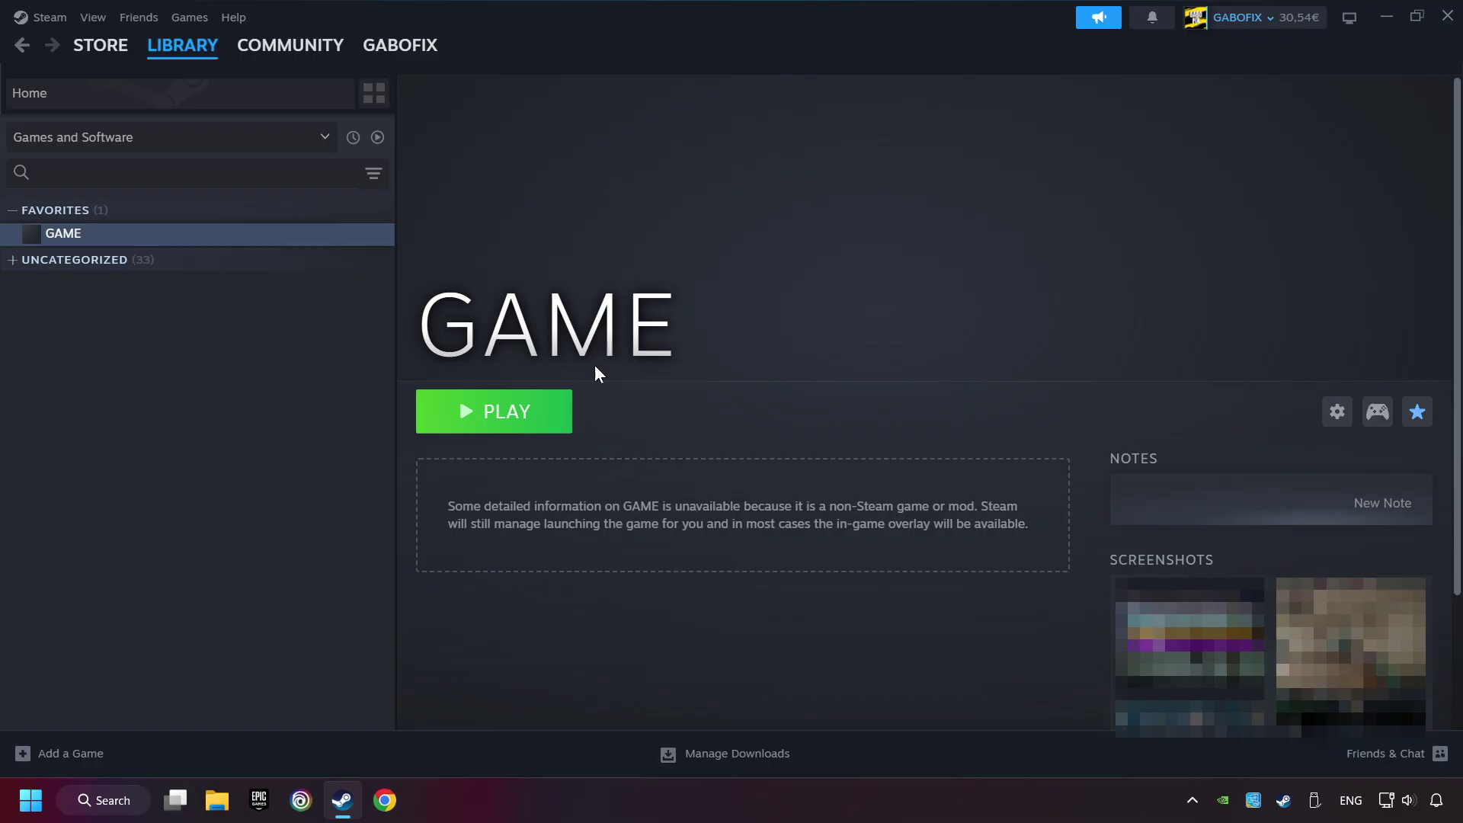
left_click(512, 430)
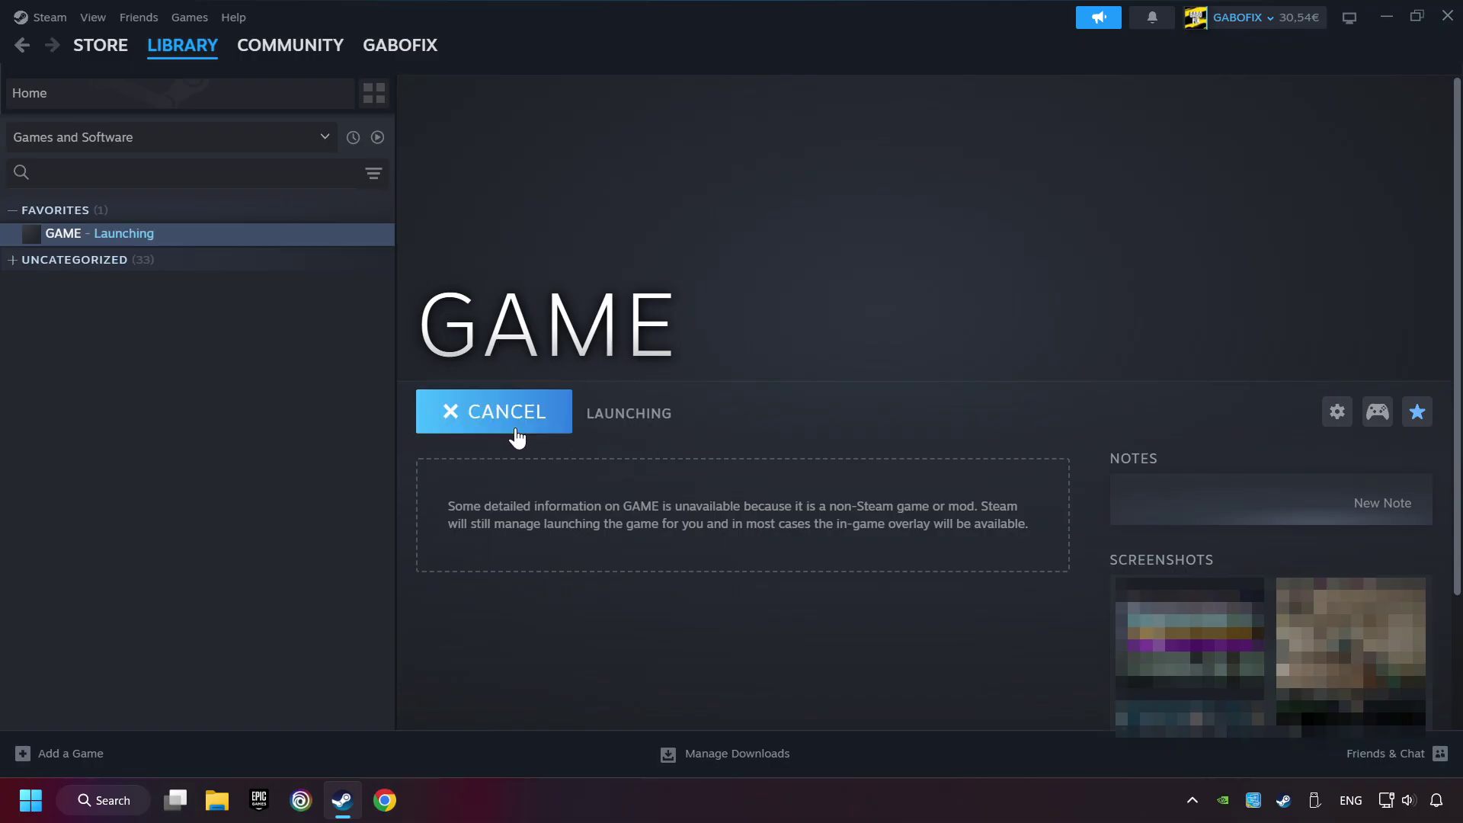